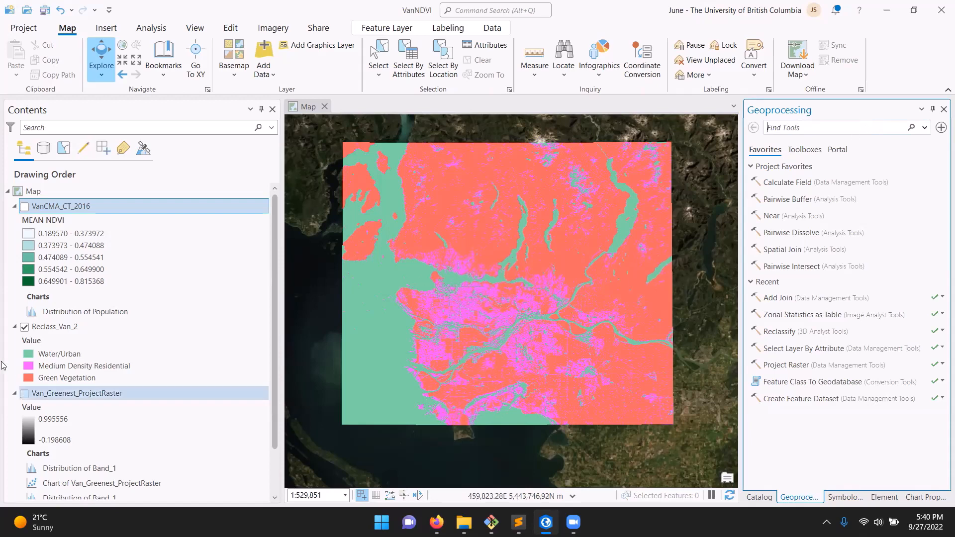
Show the Van_Greenest_ProjectRaster layer instead of Reclass_Van_2 and examine its individual pixels up close
{"action": "left_click", "coordinate": [59, 332]}
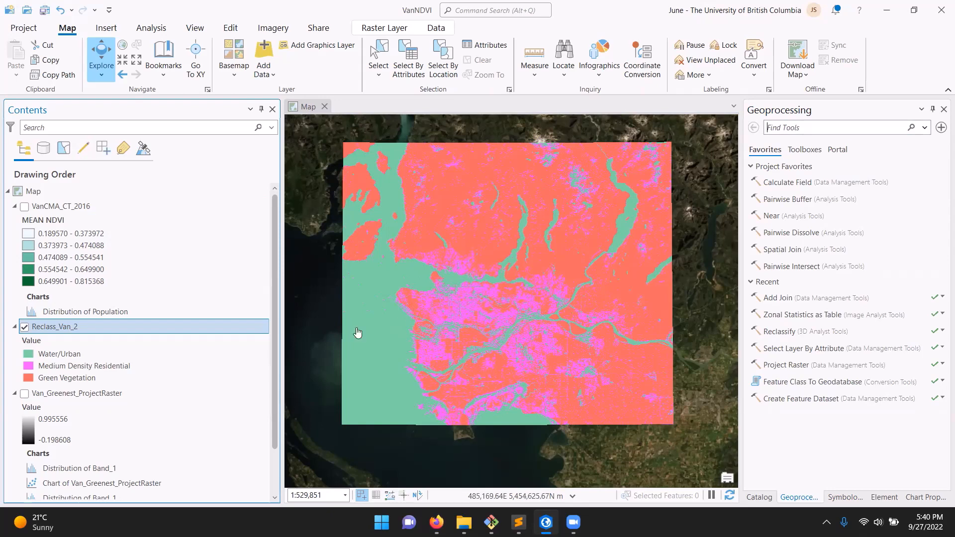
{"action": "left_click", "coordinate": [25, 393]}
{"action": "left_click", "coordinate": [24, 326]}
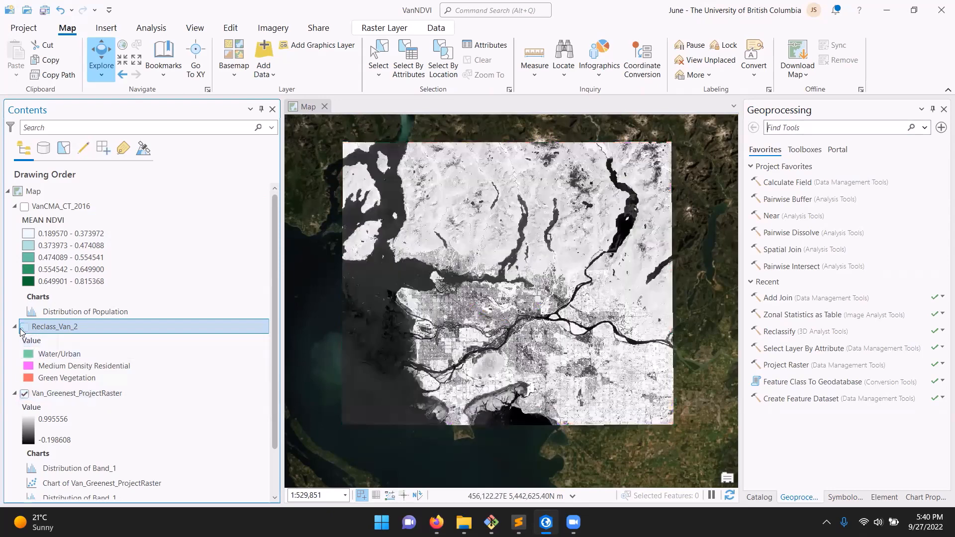
{"action": "left_click", "coordinate": [92, 394]}
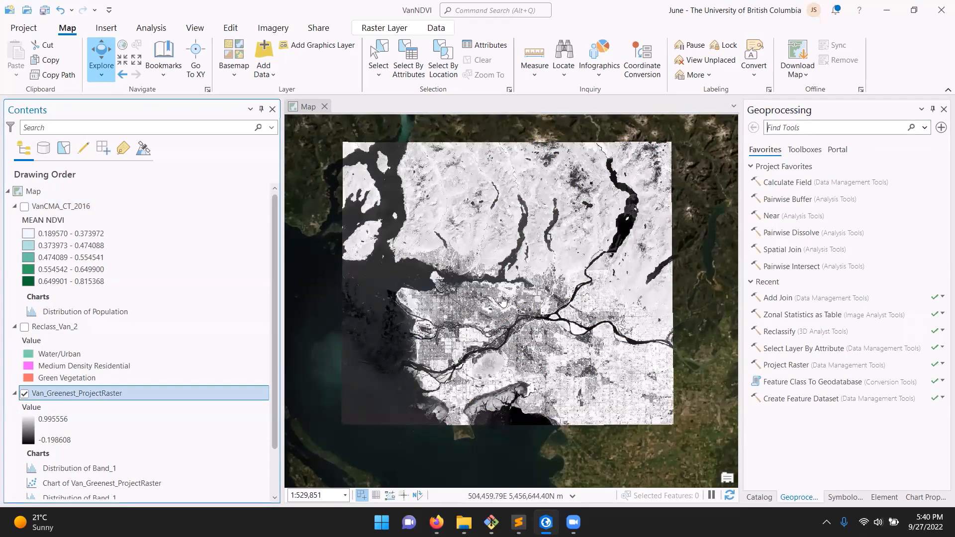
{"action": "scroll", "coordinate": [434, 281], "scroll_direction": "up", "scroll_amount": 1}
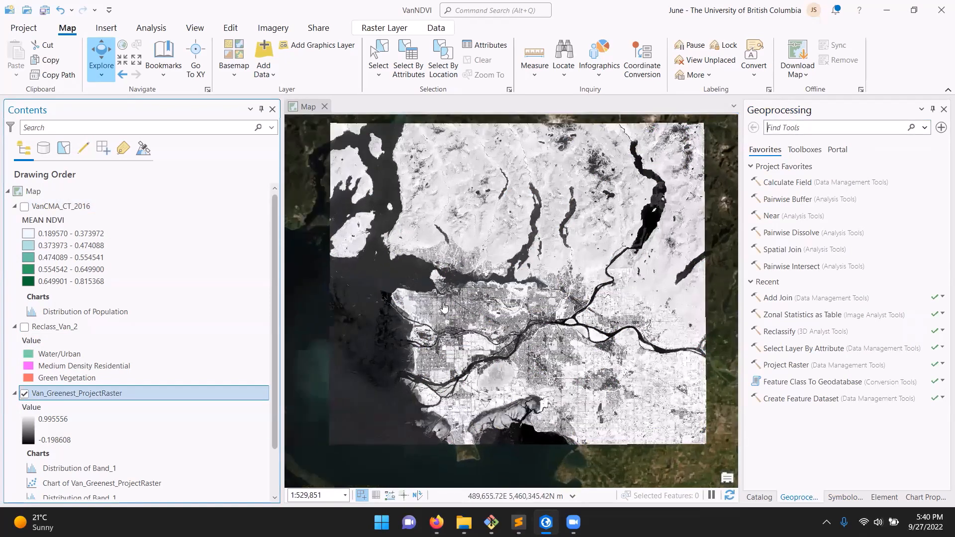
{"action": "scroll", "coordinate": [455, 299], "scroll_direction": "up", "scroll_amount": 10}
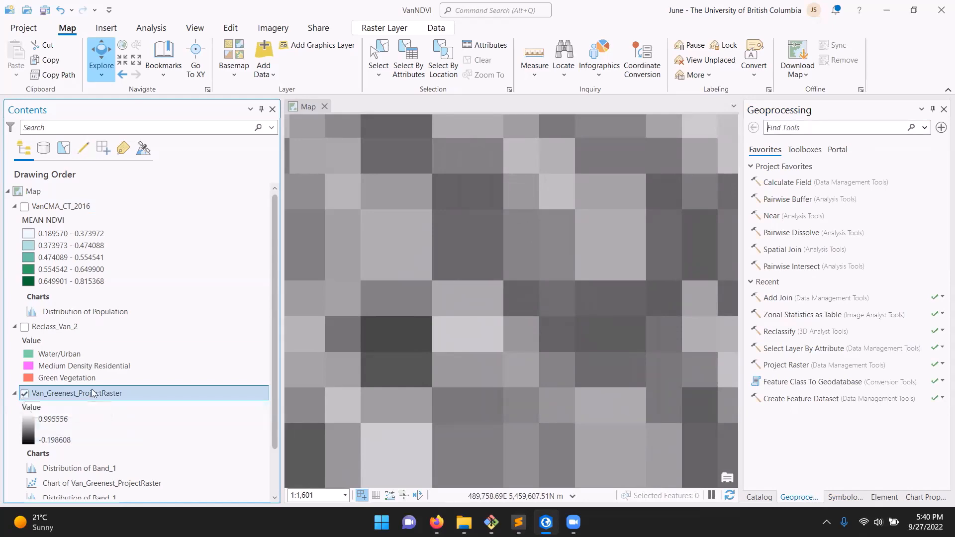
Show Reclass_Van_2 instead of Van_Greenest_ProjectRaster and examine the reclassified cells at several scales
{"action": "left_click", "coordinate": [24, 393]}
{"action": "left_click", "coordinate": [24, 327]}
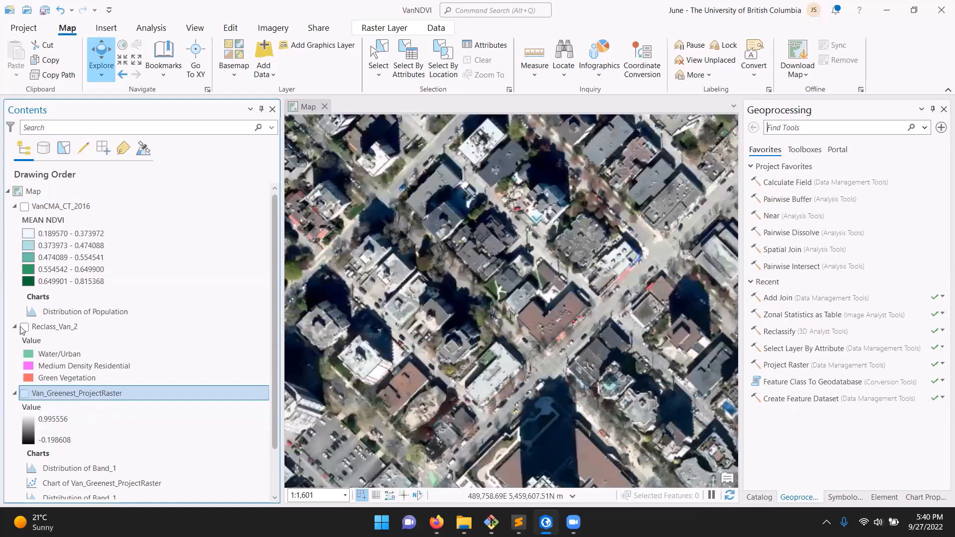
{"action": "scroll", "coordinate": [441, 270], "scroll_direction": "down", "scroll_amount": 5}
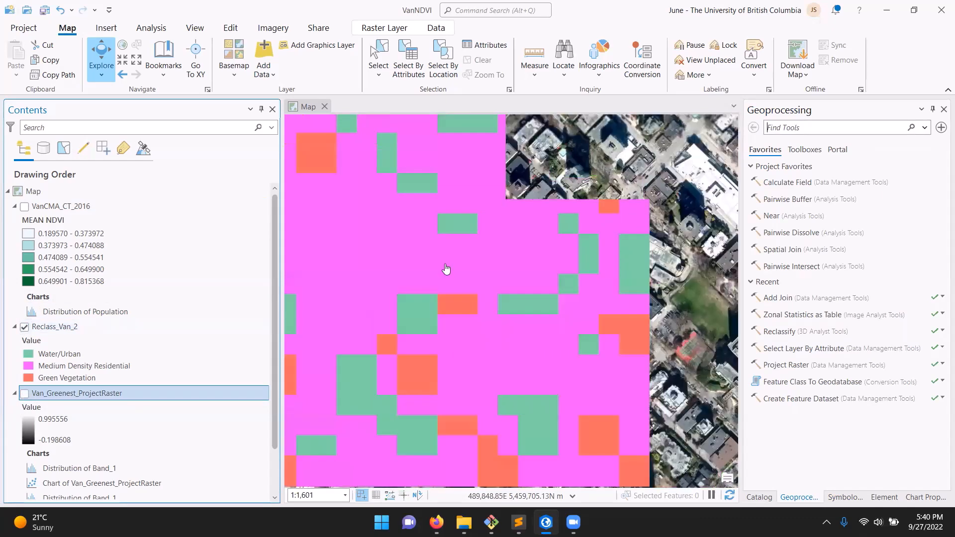
{"action": "scroll", "coordinate": [440, 270], "scroll_direction": "down", "scroll_amount": 3}
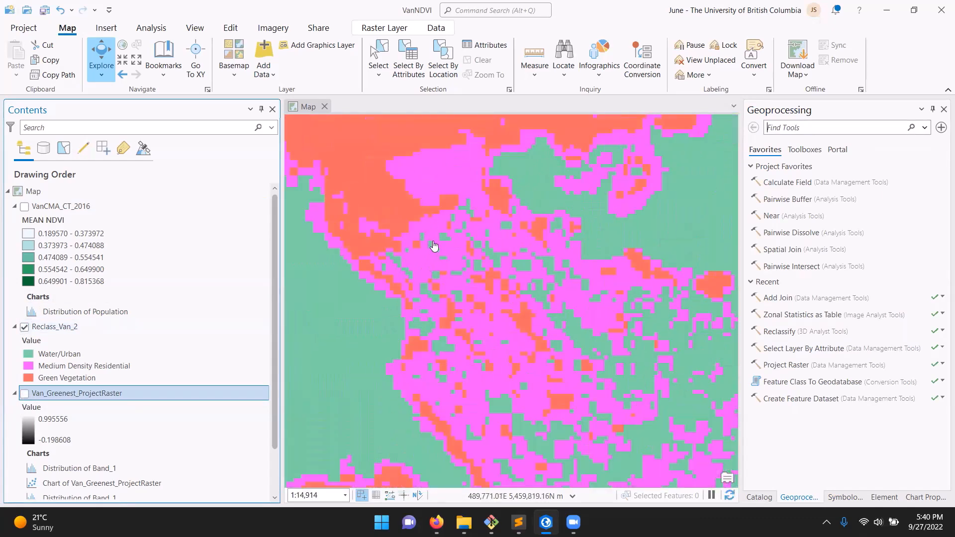
{"action": "left_click_drag", "start_coordinate": [460, 262], "coordinate": [411, 197]}
{"action": "scroll", "coordinate": [406, 184], "scroll_direction": "down", "scroll_amount": 2}
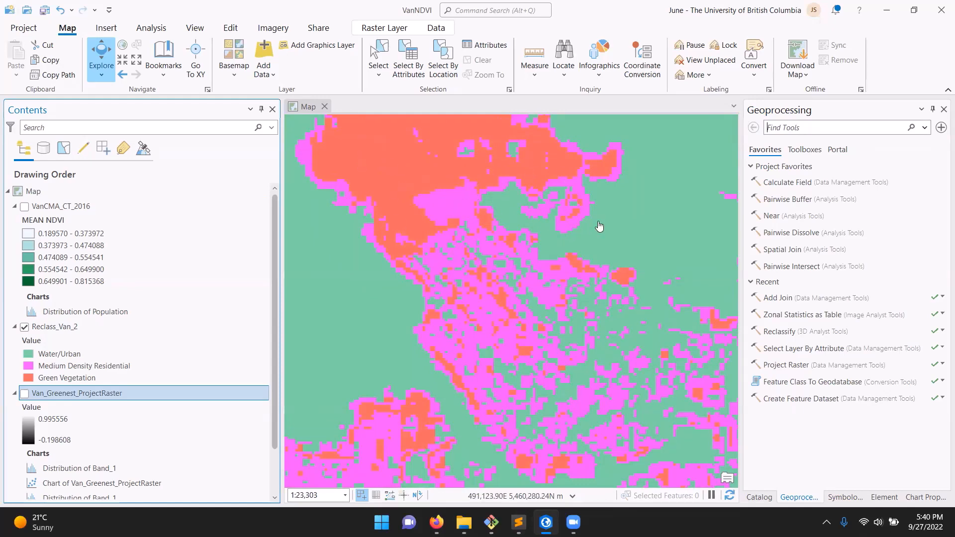
{"action": "scroll", "coordinate": [612, 249], "scroll_direction": "down", "scroll_amount": 2}
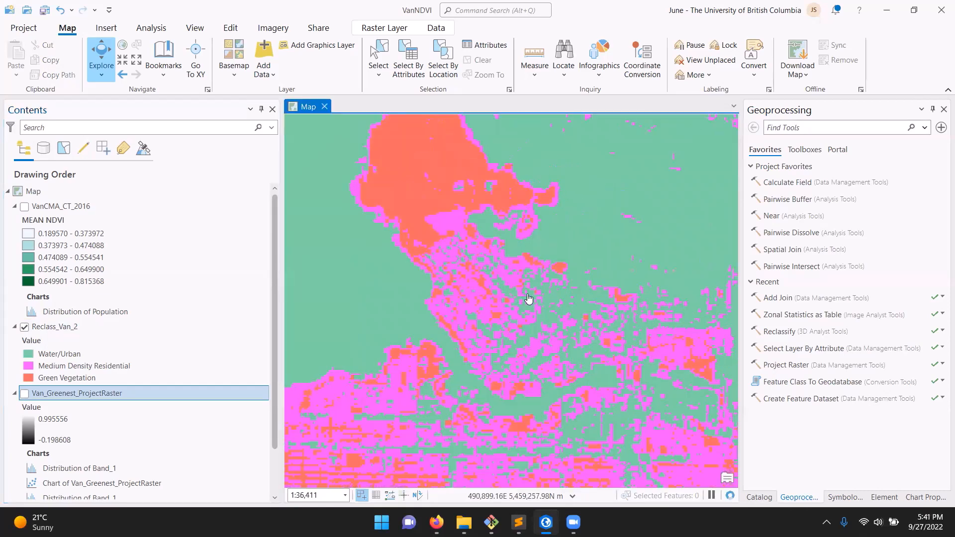
Find the Raster to Polygon tool and set Reclass_Van_2 as the input raster and Value as the field
{"action": "left_click", "coordinate": [761, 287]}
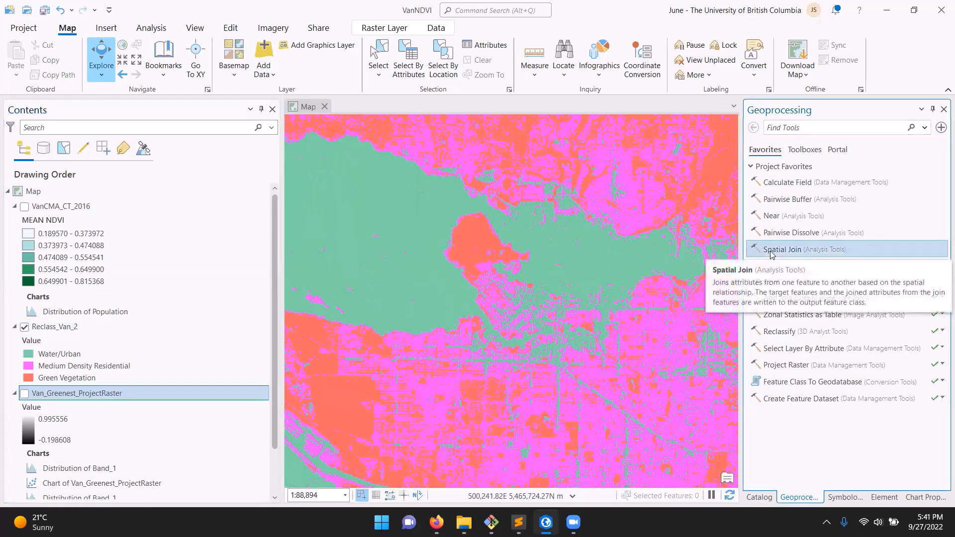
{"action": "type", "text": "raster to pol"}
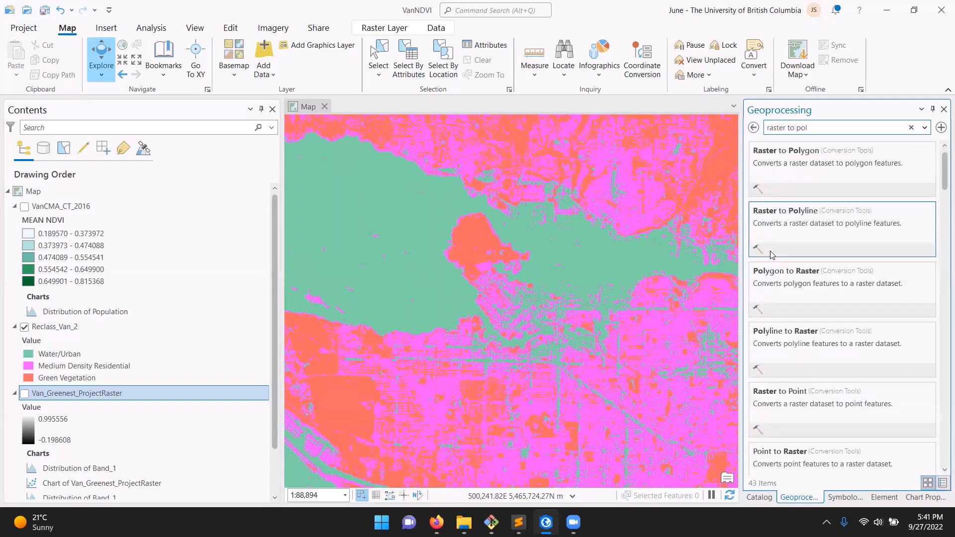
{"action": "left_click", "coordinate": [847, 170]}
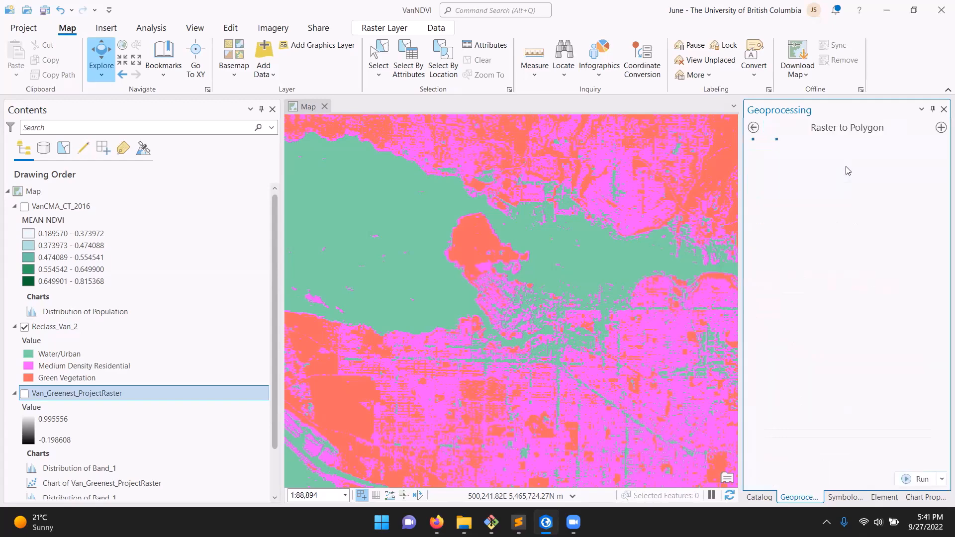
{"action": "left_click", "coordinate": [924, 180]}
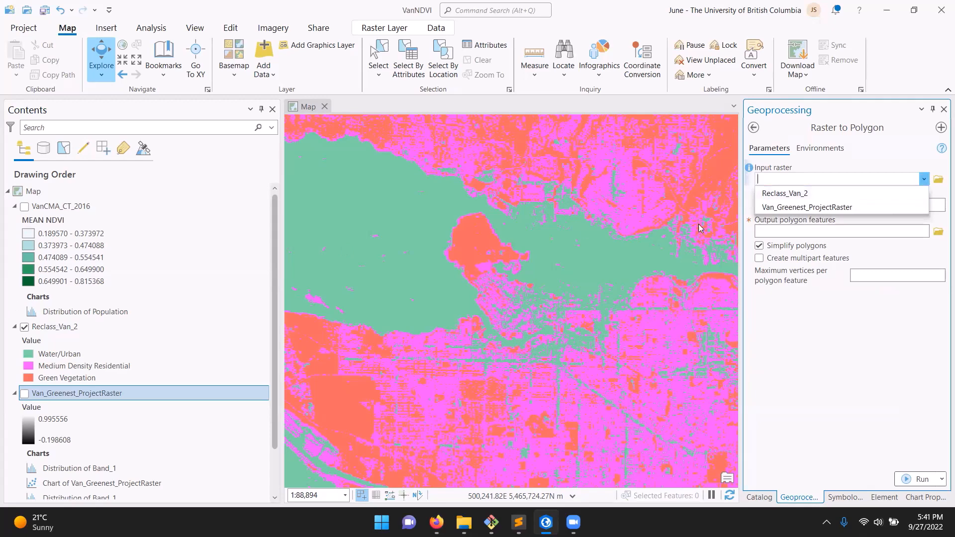
{"action": "left_click", "coordinate": [803, 197]}
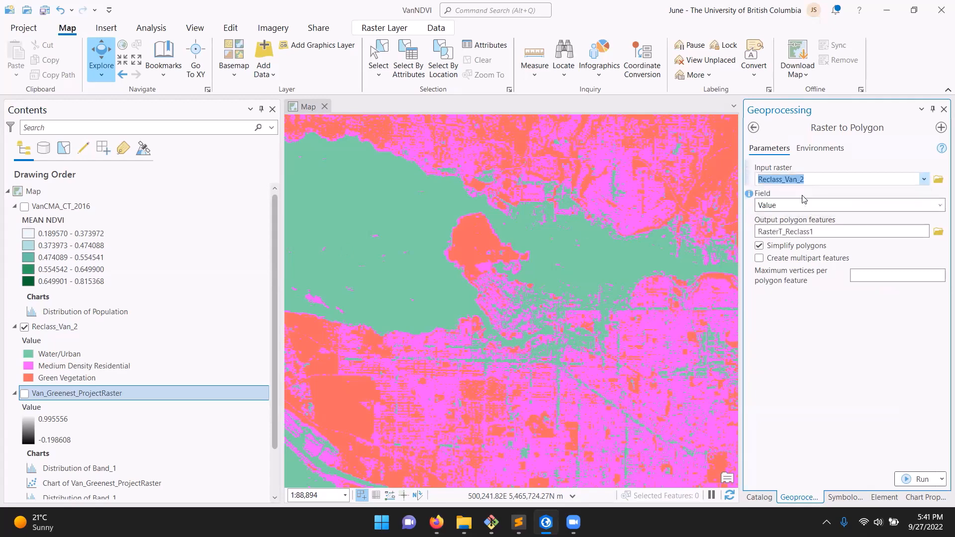
{"action": "left_click", "coordinate": [939, 208]}
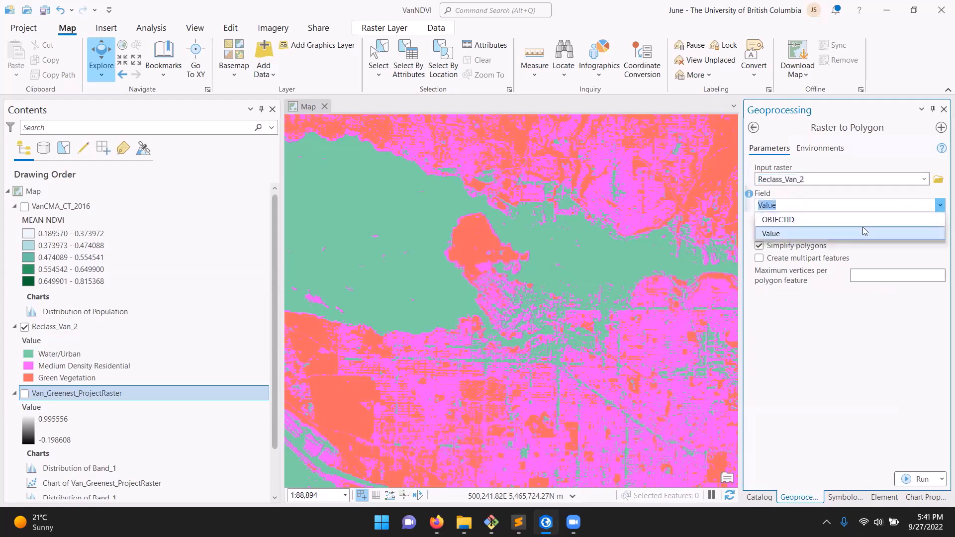
{"action": "left_click", "coordinate": [773, 233]}
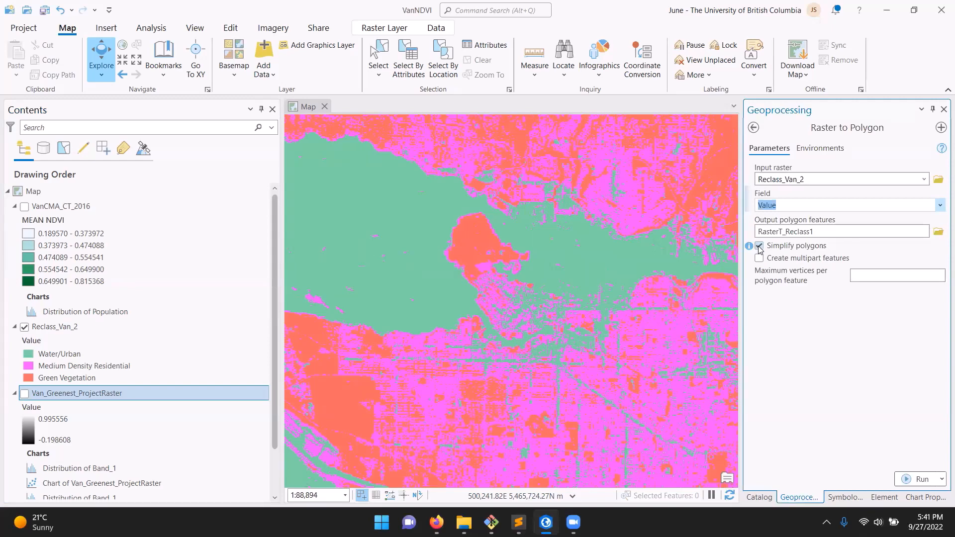
Read the Simplify polygons help, turn that option off, run Raster to Polygon and inspect the resulting polygon edges
{"action": "mouse_move", "coordinate": [749, 249]}
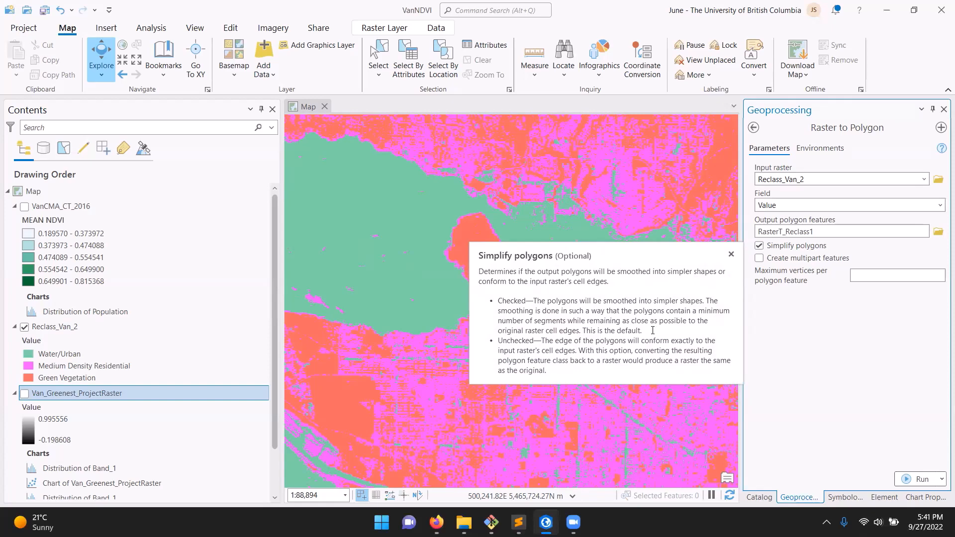
{"action": "left_click_drag", "start_coordinate": [605, 341], "coordinate": [706, 369]}
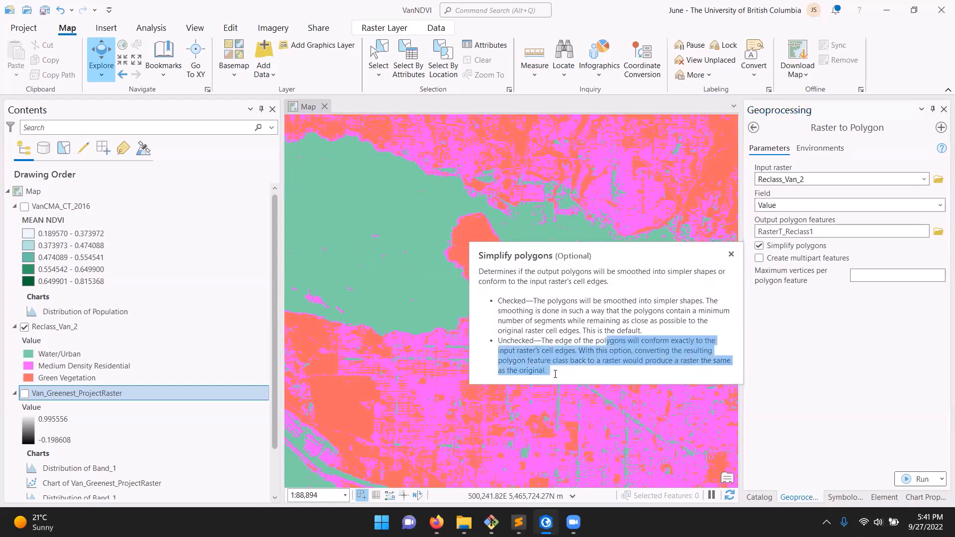
{"action": "left_click_drag", "start_coordinate": [555, 373], "coordinate": [496, 341]}
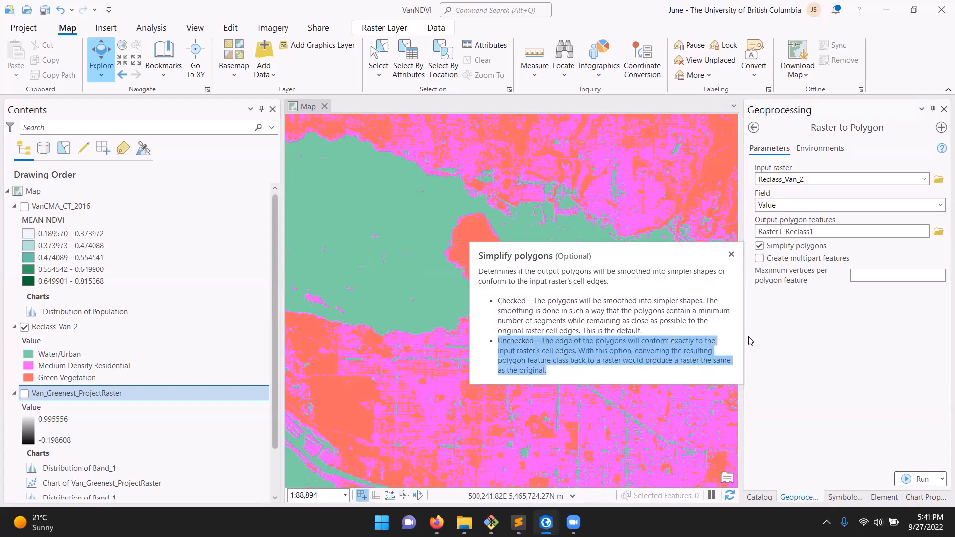
{"action": "left_click", "coordinate": [759, 245]}
{"action": "left_click", "coordinate": [918, 480]}
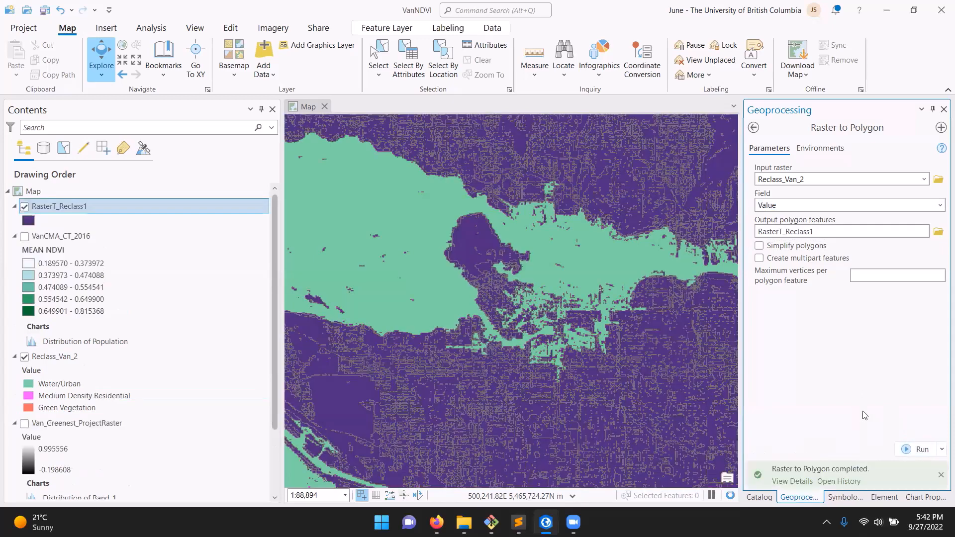
{"action": "scroll", "coordinate": [506, 315], "scroll_direction": "up", "scroll_amount": 5}
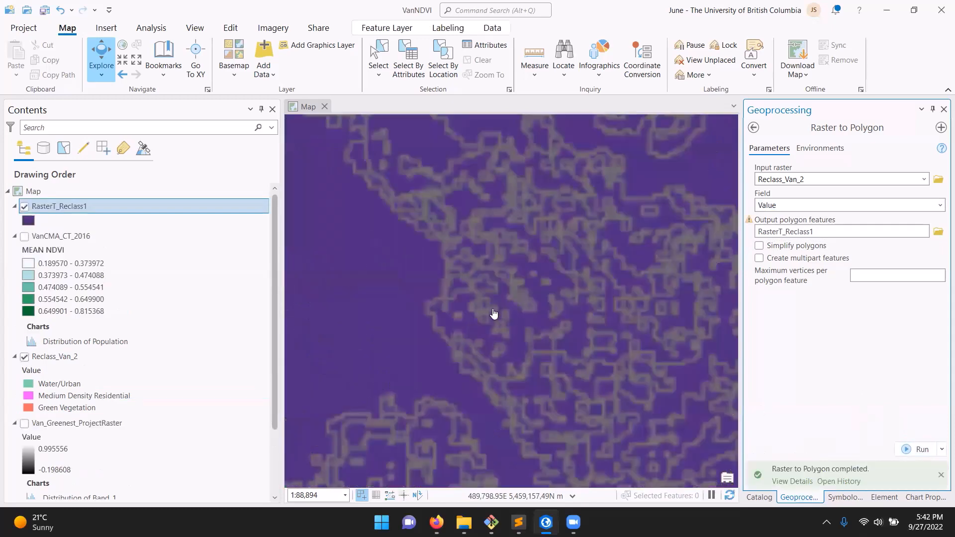
{"action": "scroll", "coordinate": [552, 185], "scroll_direction": "up", "scroll_amount": 1}
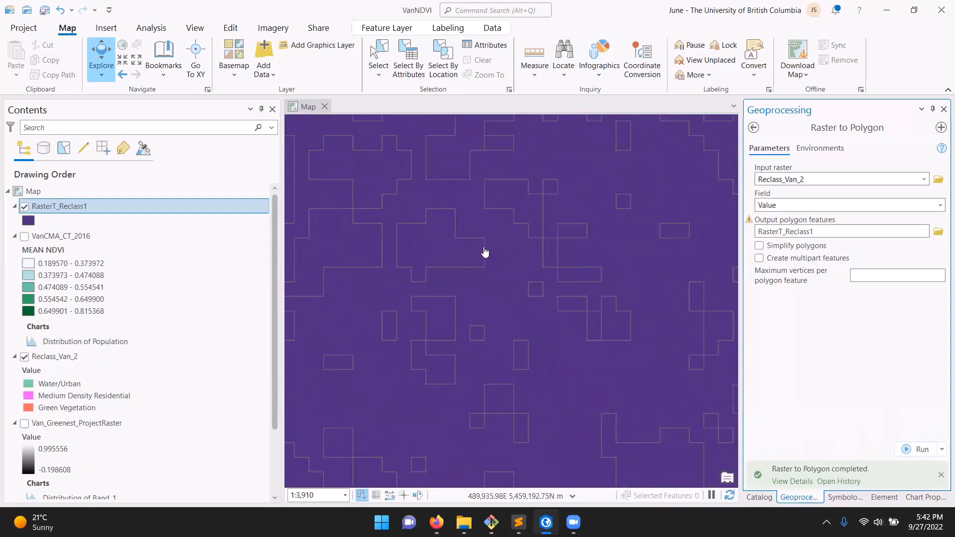
Rerun Raster to Polygon with Simplify polygons turned on, keeping the output name RasterT_Reclass1, and inspect the resulting polygon shapes
{"action": "left_click", "coordinate": [759, 246]}
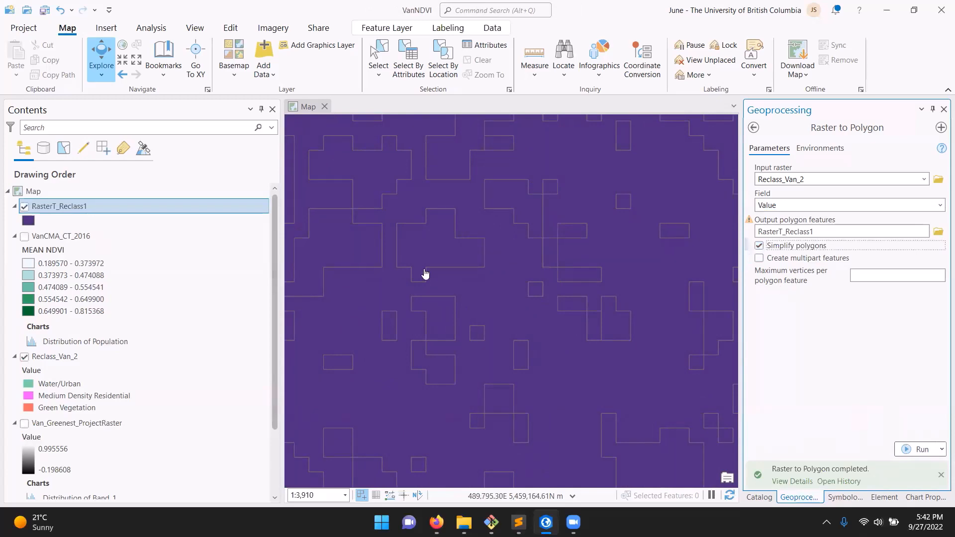
{"action": "scroll", "coordinate": [426, 275], "scroll_direction": "down", "scroll_amount": 4}
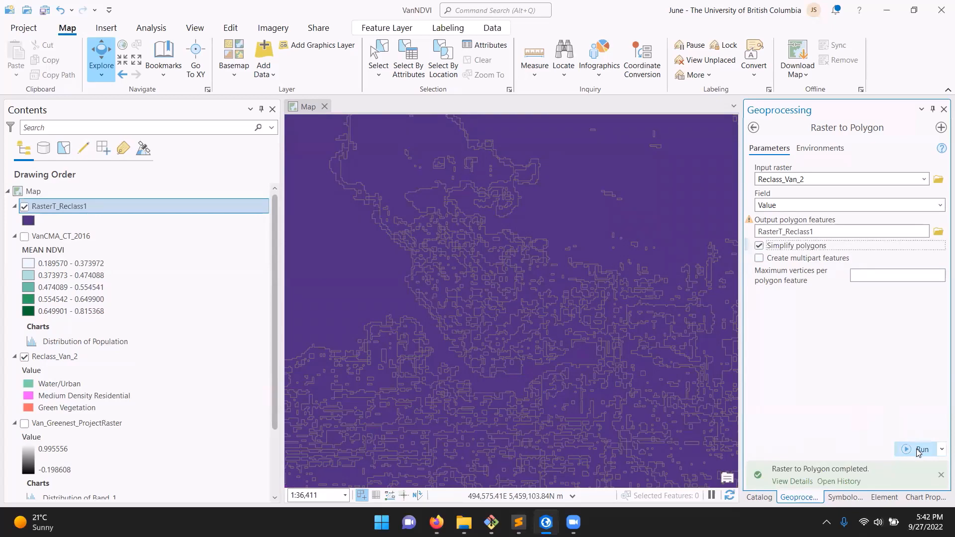
{"action": "left_click", "coordinate": [919, 450]}
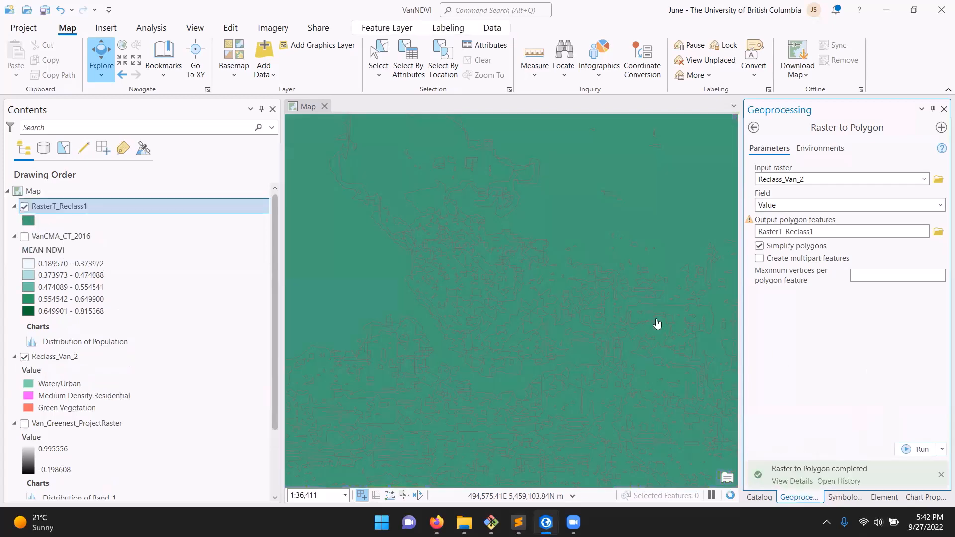
{"action": "scroll", "coordinate": [445, 279], "scroll_direction": "up", "scroll_amount": 5}
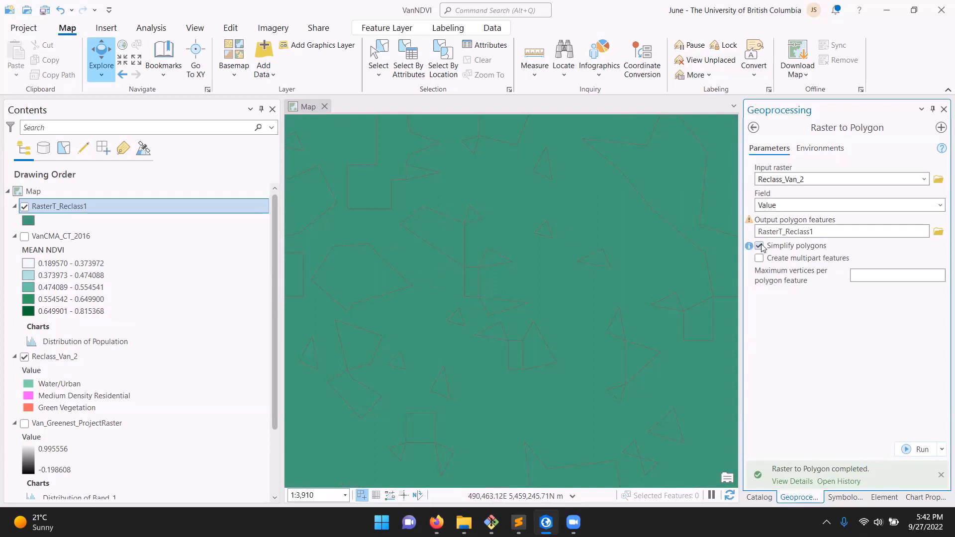
{"action": "scroll", "coordinate": [547, 279], "scroll_direction": "down", "scroll_amount": 2}
{"action": "scroll", "coordinate": [499, 311], "scroll_direction": "down", "scroll_amount": 2}
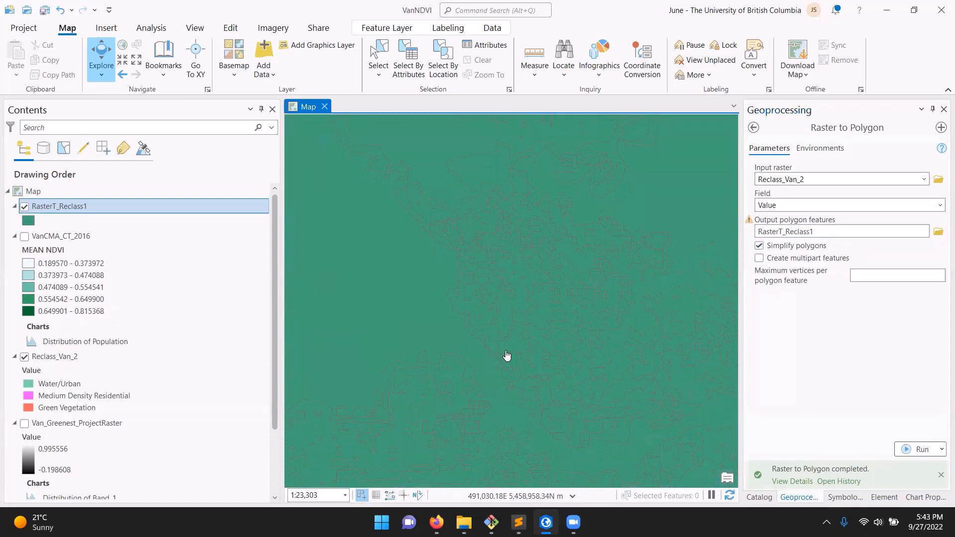
{"action": "scroll", "coordinate": [471, 397], "scroll_direction": "up", "scroll_amount": 2}
{"action": "scroll", "coordinate": [565, 300], "scroll_direction": "down", "scroll_amount": 2}
Open the symbology settings and the attribute table of the RasterT_Reclass1 layer
{"action": "right_click", "coordinate": [81, 207]}
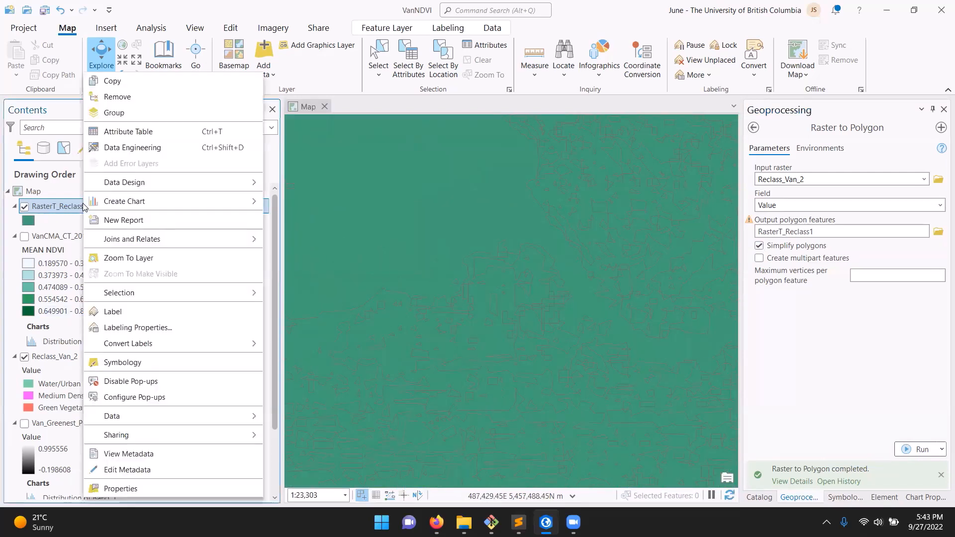
{"action": "left_click", "coordinate": [148, 366]}
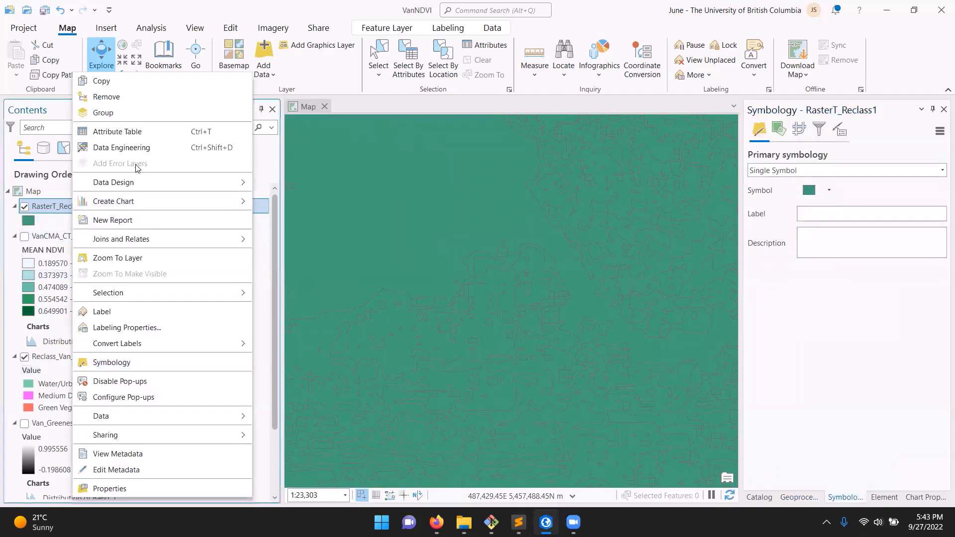
{"action": "left_click", "coordinate": [126, 132]}
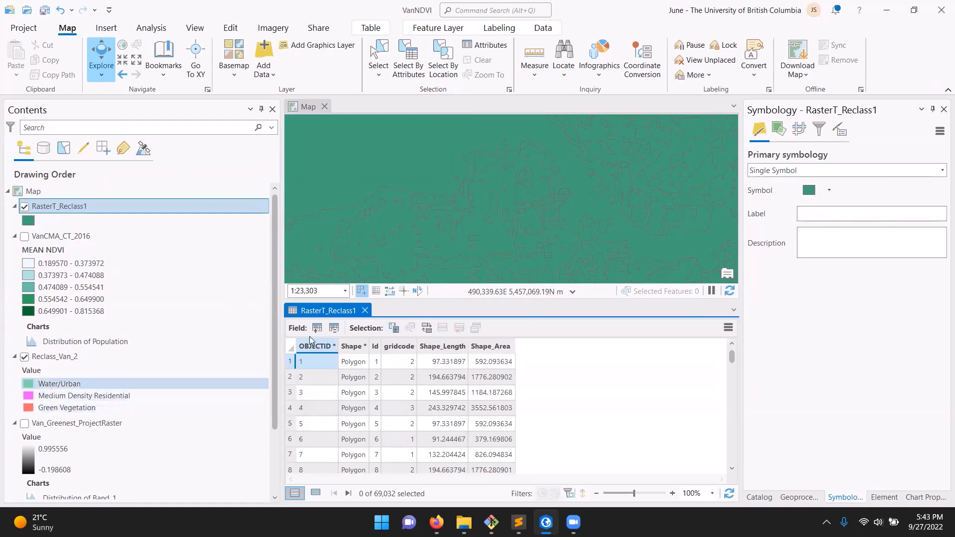
Try symbolizing the RasterT_Reclass1 polygons with Graduated Colors
{"action": "left_click", "coordinate": [845, 170]}
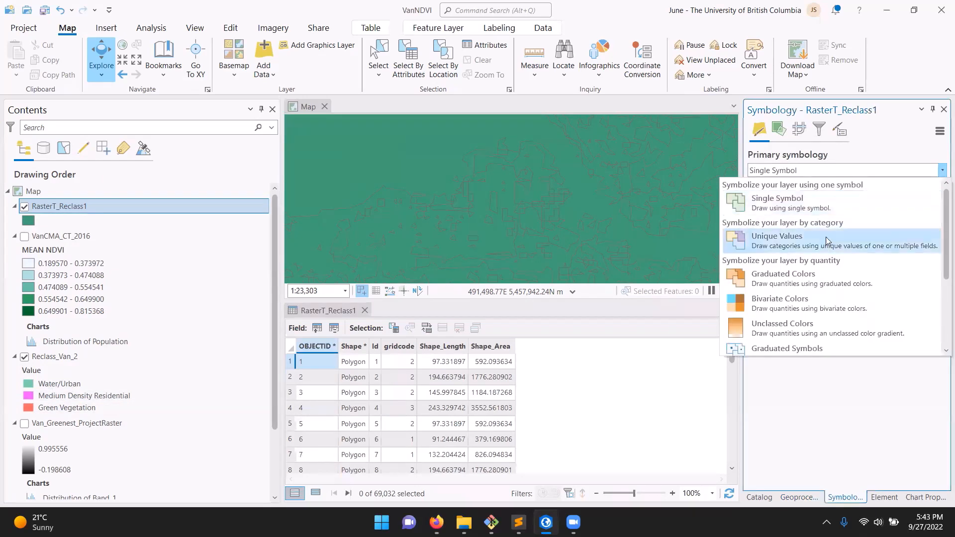
{"action": "left_click", "coordinate": [820, 269]}
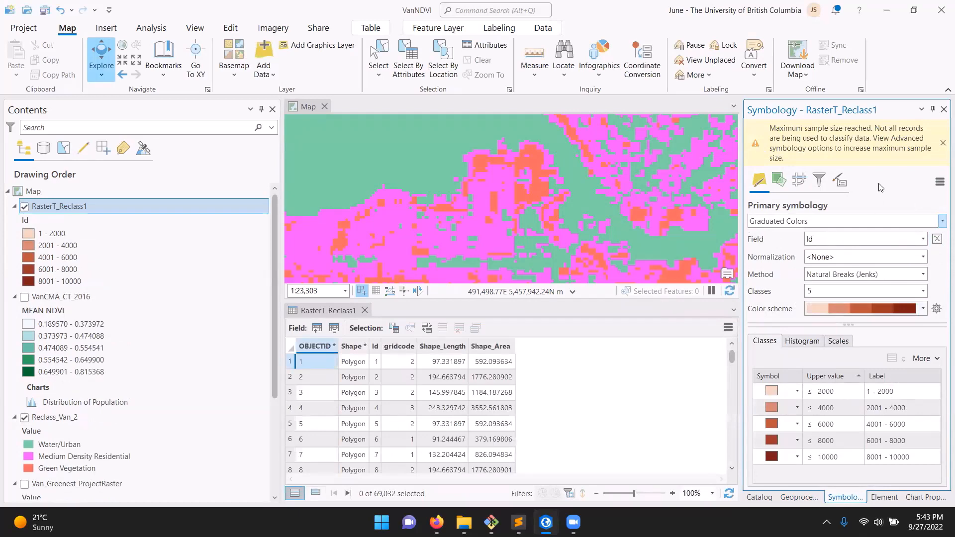
{"action": "left_click", "coordinate": [943, 143]}
Symbolize the RasterT_Reclass1 polygons with Unique Values based on the gridcode field
{"action": "left_click", "coordinate": [930, 174]}
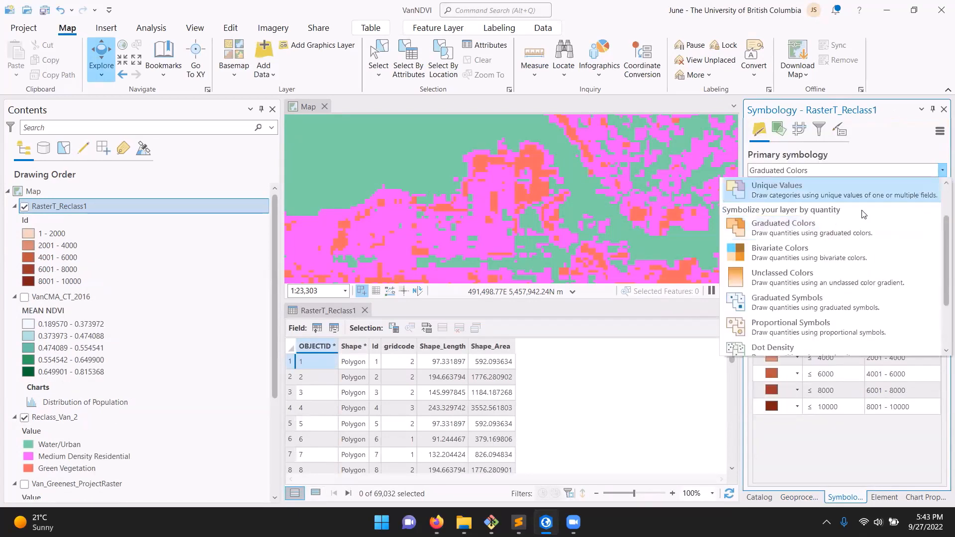
{"action": "left_click", "coordinate": [864, 201]}
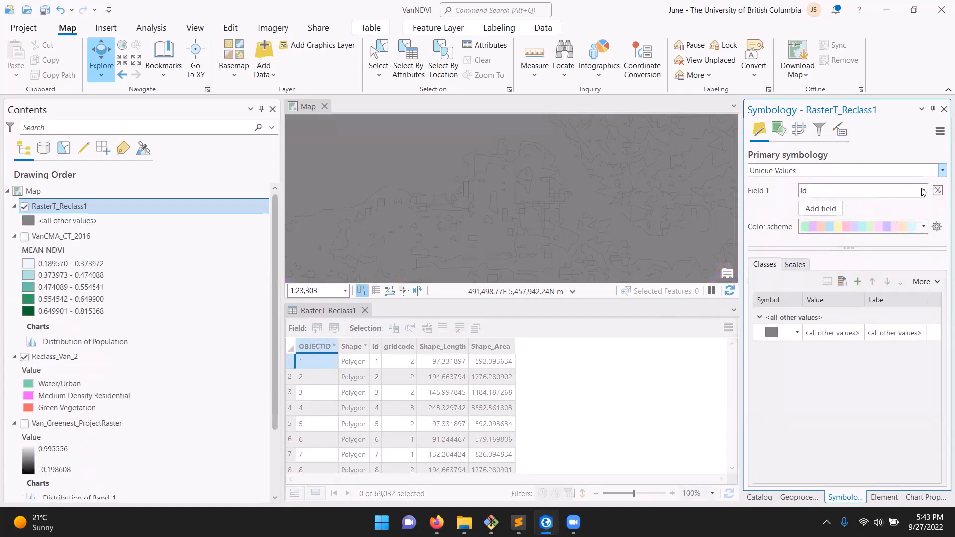
{"action": "left_click", "coordinate": [922, 191]}
{"action": "left_click", "coordinate": [883, 217]}
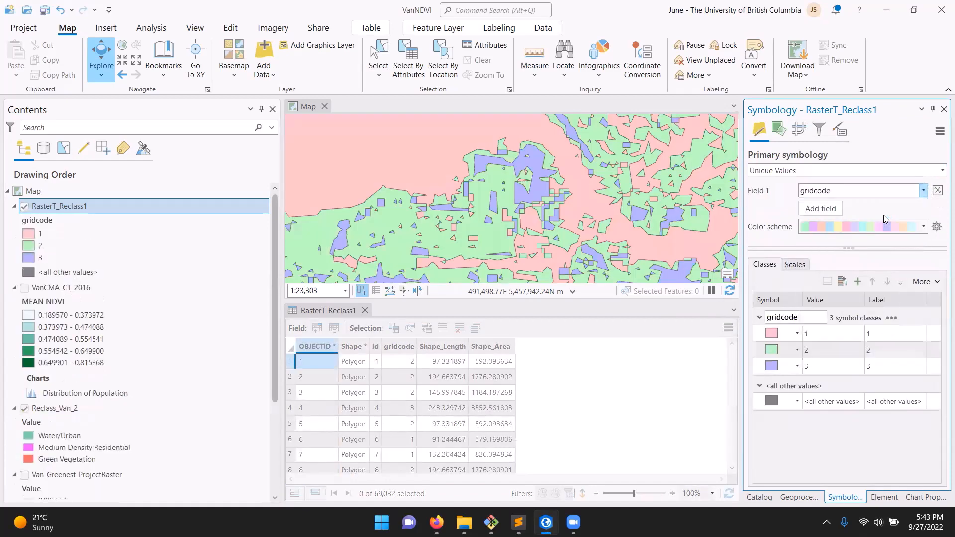
Remove the <all other values> class from the RasterT_Reclass1 symbology
{"action": "left_click", "coordinate": [770, 400]}
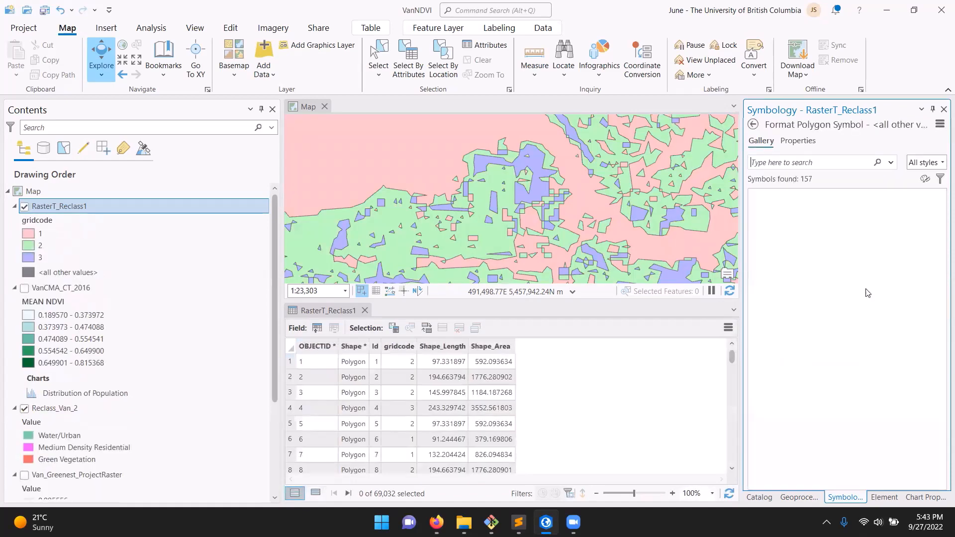
{"action": "left_click", "coordinate": [753, 124]}
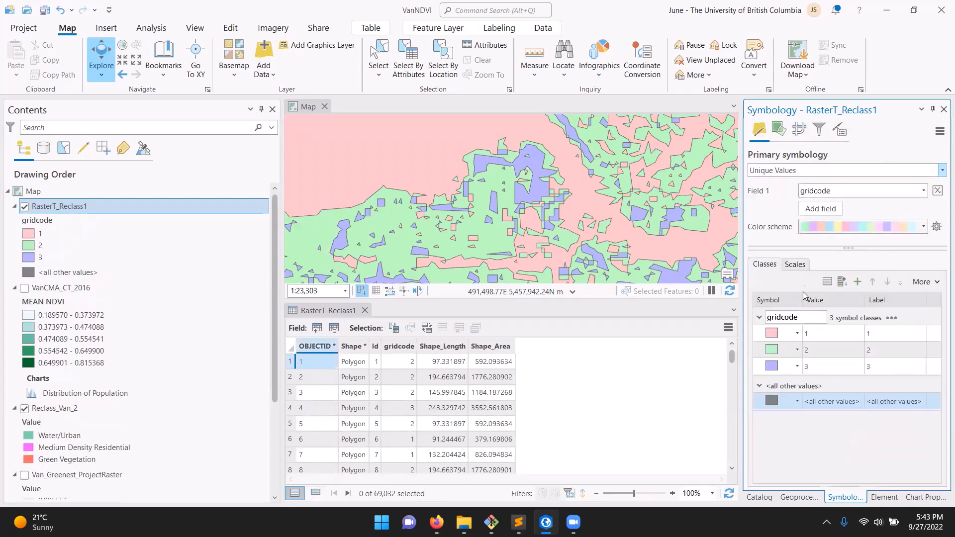
{"action": "right_click", "coordinate": [849, 403]}
{"action": "left_click", "coordinate": [780, 385]}
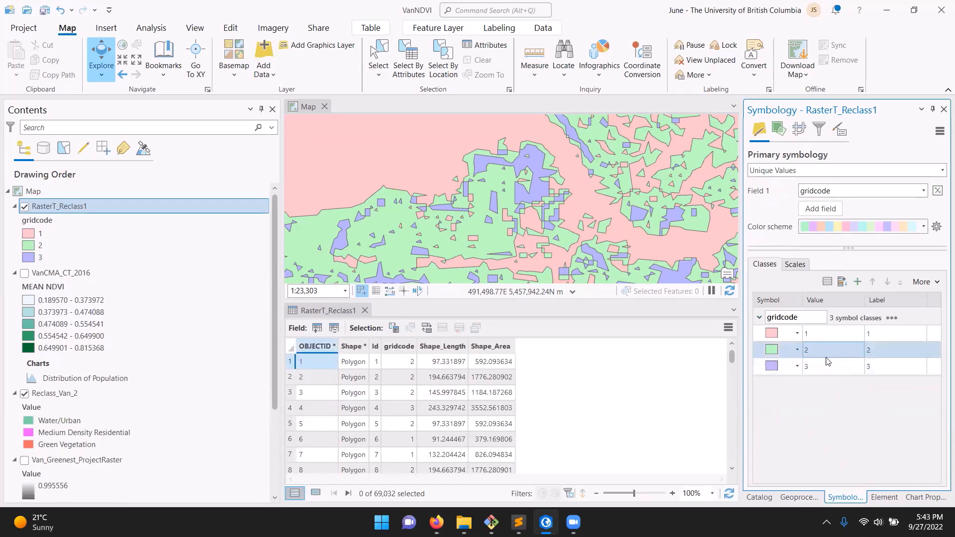
Enlarge the map view and toggle RasterT_Reclass1 off and on to compare its simplified polygons with the Reclass_Van_2 raster cells
{"action": "left_click_drag", "start_coordinate": [456, 300], "coordinate": [456, 397]}
{"action": "scroll", "coordinate": [455, 237], "scroll_direction": "down", "scroll_amount": 3}
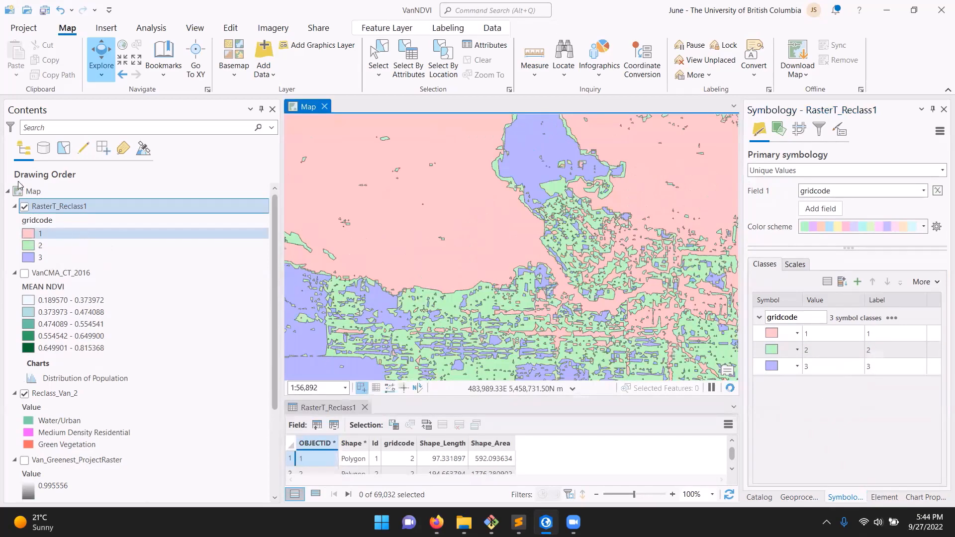
{"action": "left_click", "coordinate": [25, 207]}
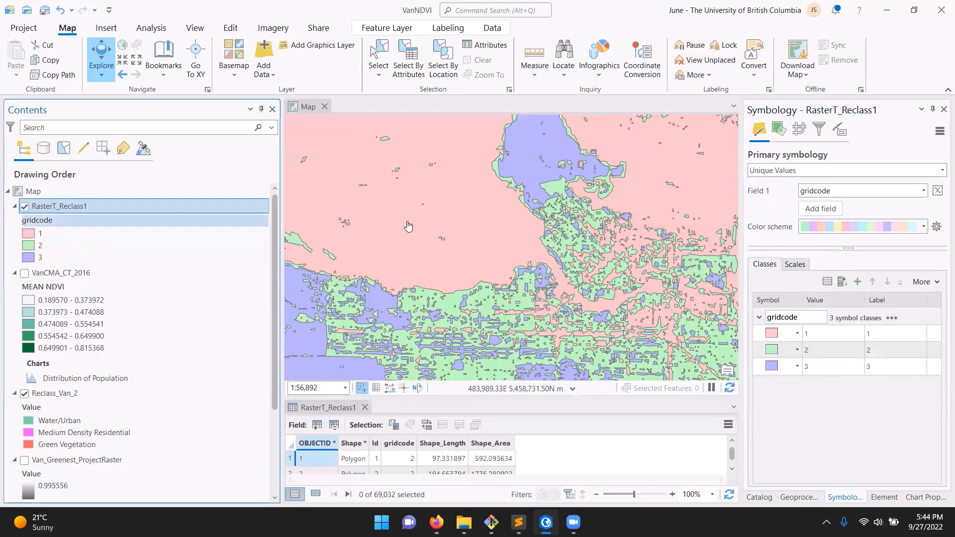
{"action": "scroll", "coordinate": [553, 198], "scroll_direction": "up", "scroll_amount": 3}
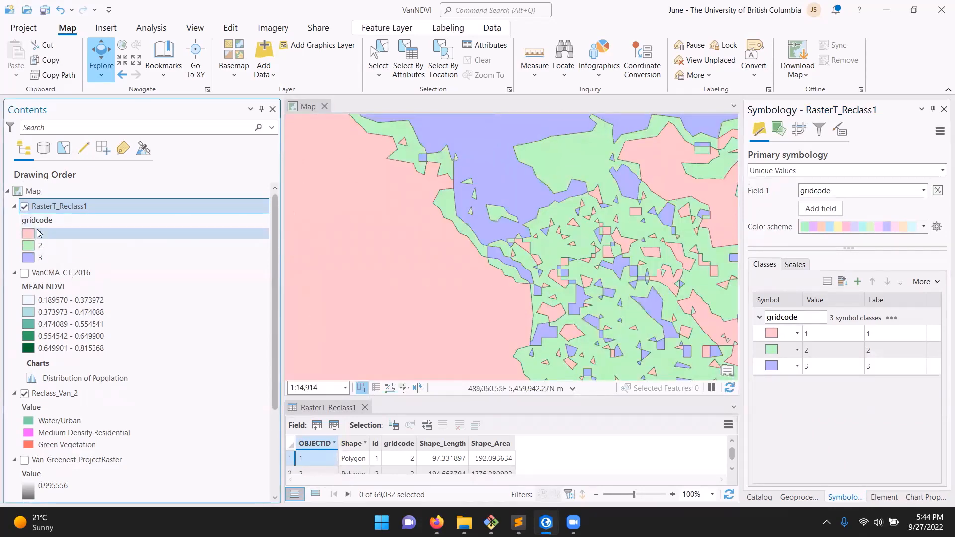
{"action": "left_click", "coordinate": [25, 208]}
{"action": "left_click", "coordinate": [27, 211]}
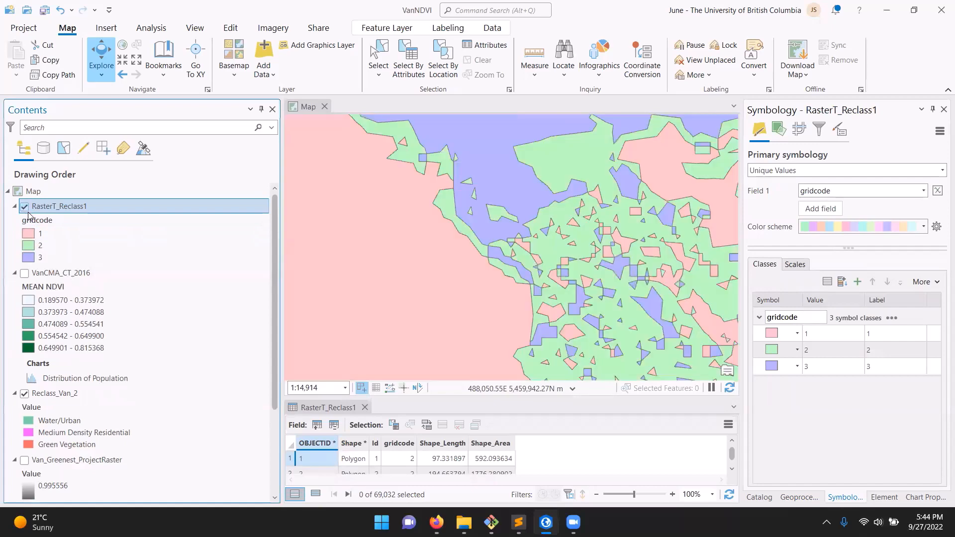
{"action": "left_click", "coordinate": [28, 212]}
{"action": "scroll", "coordinate": [613, 169], "scroll_direction": "up", "scroll_amount": 5}
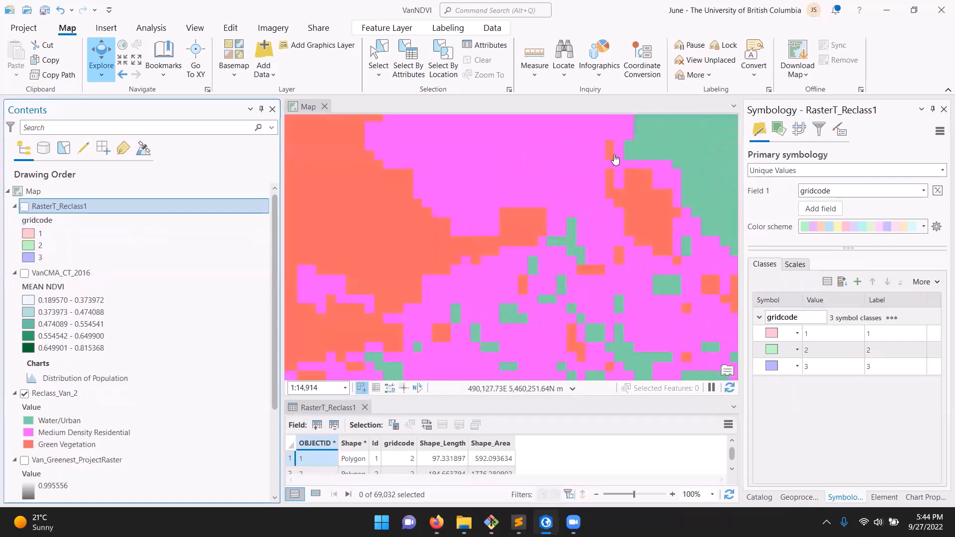
{"action": "left_click", "coordinate": [25, 208]}
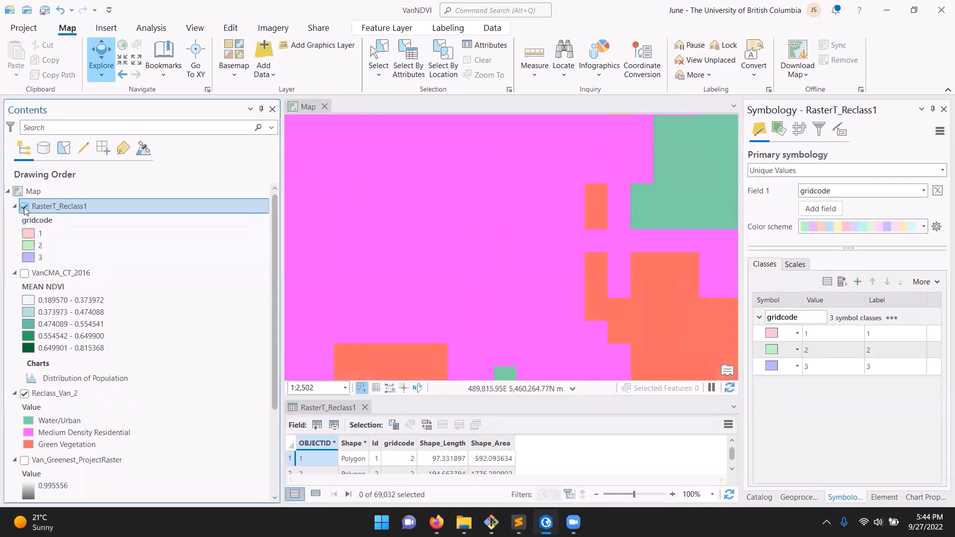
{"action": "left_click", "coordinate": [24, 208]}
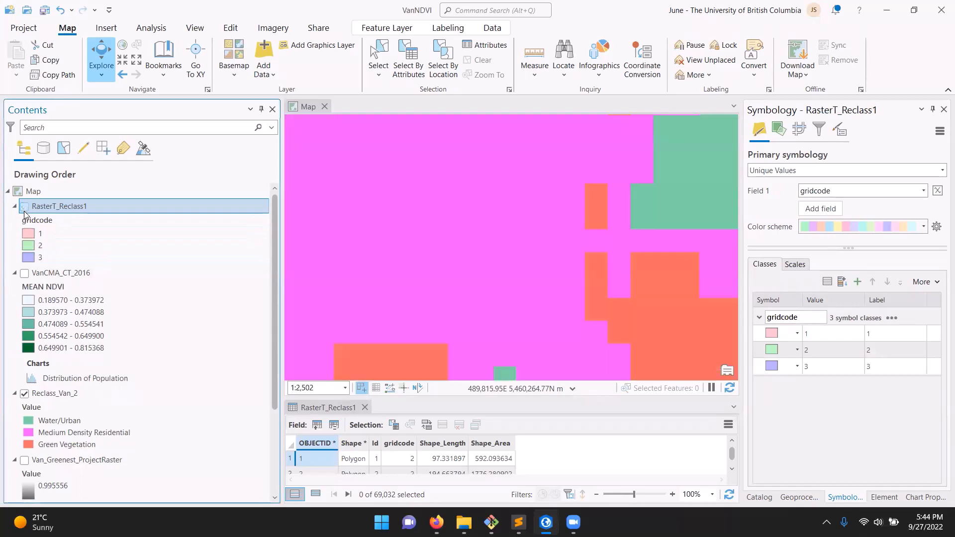
{"action": "scroll", "coordinate": [468, 227], "scroll_direction": "down", "scroll_amount": 7}
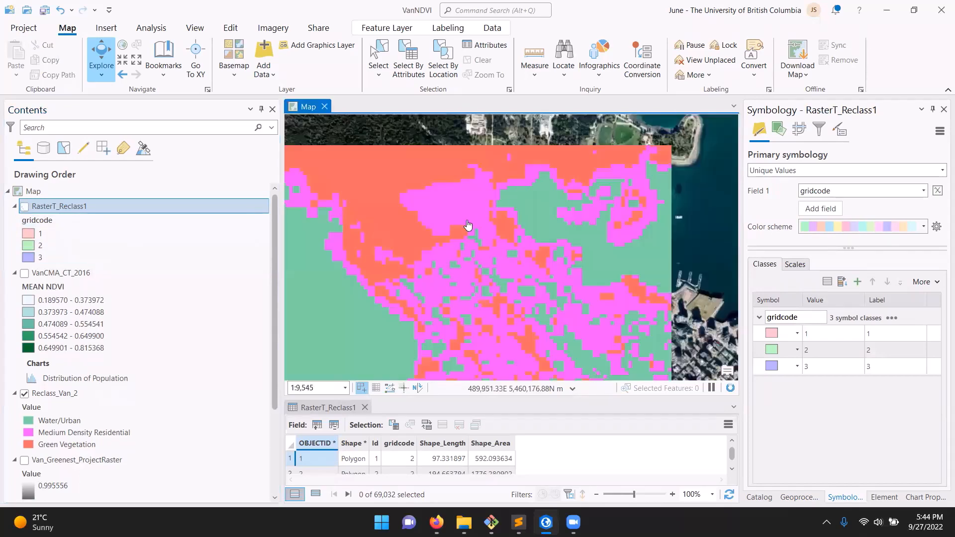
{"action": "left_click", "coordinate": [25, 207]}
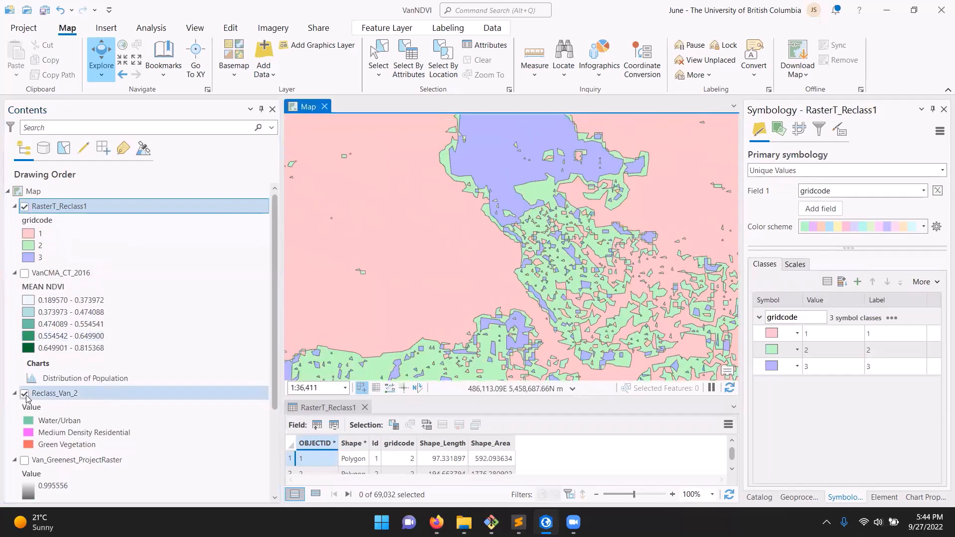
Hide the Reclass_Van_2 raster and collapse the legends of Reclass_Van_2 and VanCMA_CT_2016
{"action": "left_click", "coordinate": [24, 394]}
{"action": "left_click", "coordinate": [15, 393]}
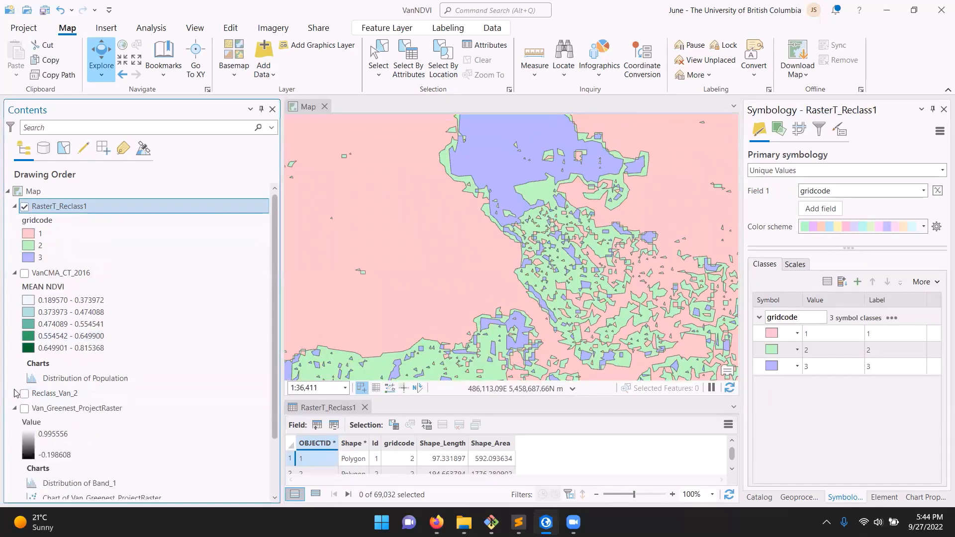
{"action": "left_click", "coordinate": [15, 273]}
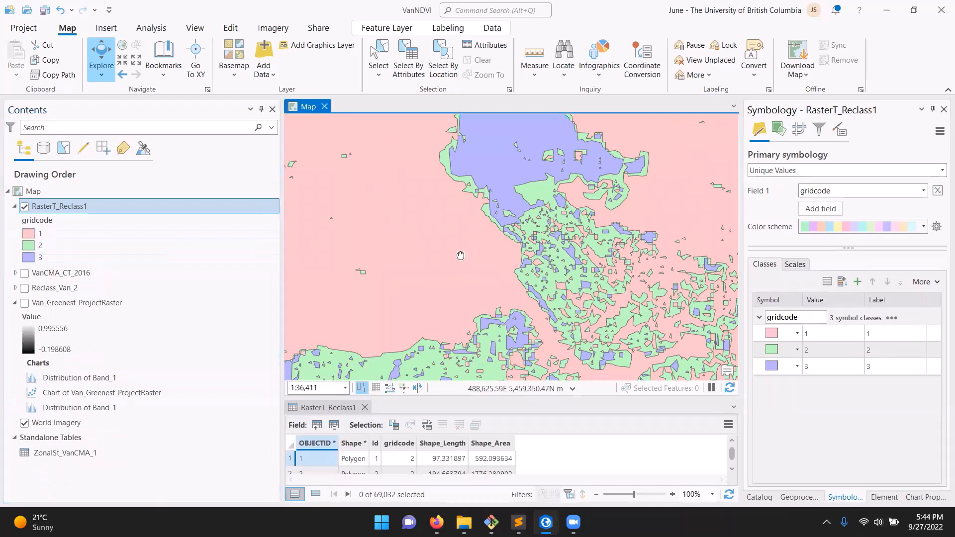
Show the VanCMA_CT_2016 census tract layer and move it above RasterT_Reclass1 in the drawing order
{"action": "scroll", "coordinate": [466, 250], "scroll_direction": "down", "scroll_amount": 2}
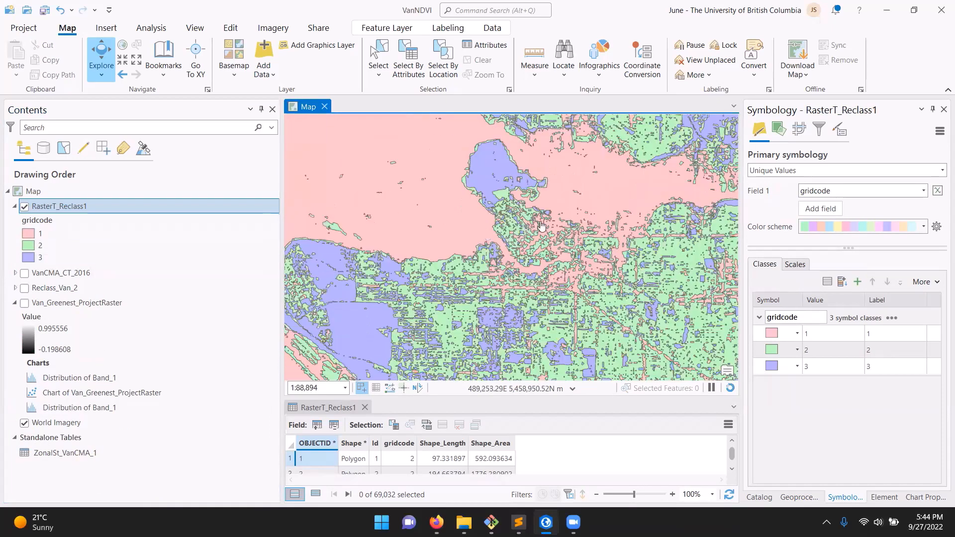
{"action": "left_click", "coordinate": [24, 273]}
{"action": "left_click_drag", "start_coordinate": [33, 274], "coordinate": [45, 205]}
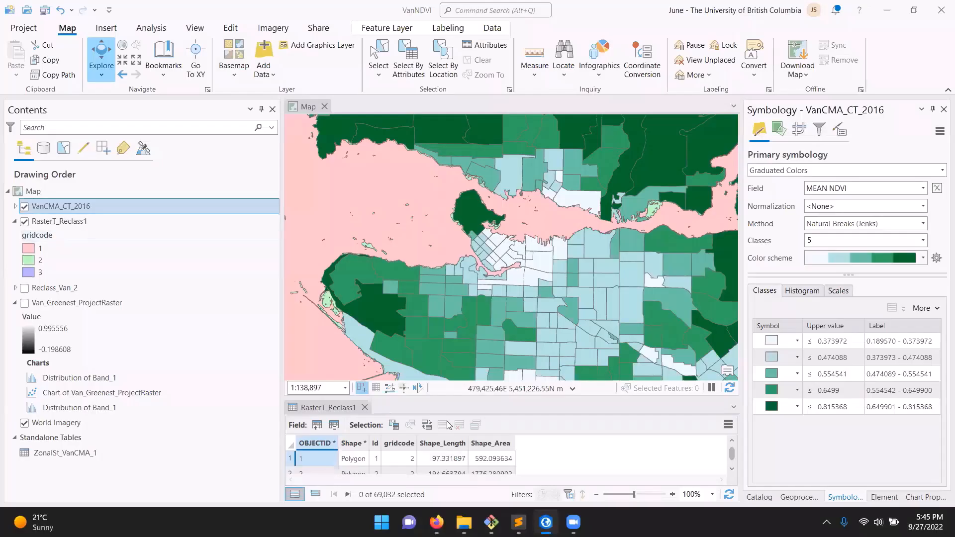
Enlarge the RasterT_Reclass1 attribute table and examine the gridcode values of its polygons
{"action": "left_click_drag", "start_coordinate": [436, 398], "coordinate": [436, 307]}
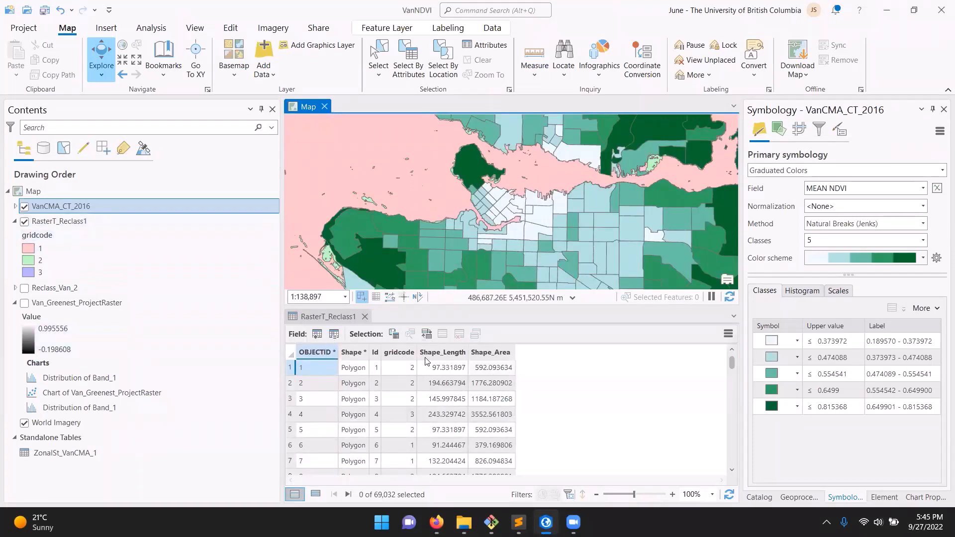
{"action": "left_click", "coordinate": [400, 371]}
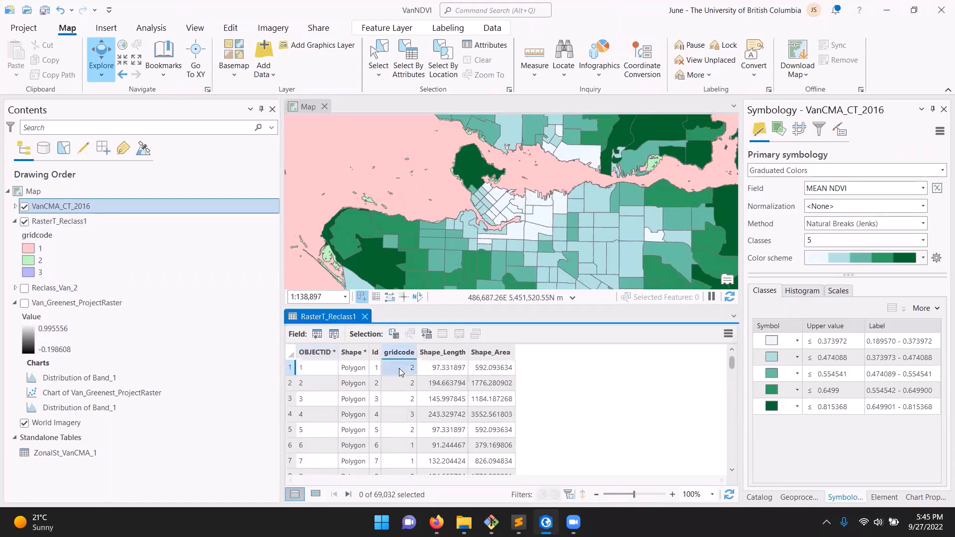
{"action": "left_click", "coordinate": [401, 414]}
{"action": "left_click", "coordinate": [401, 445]}
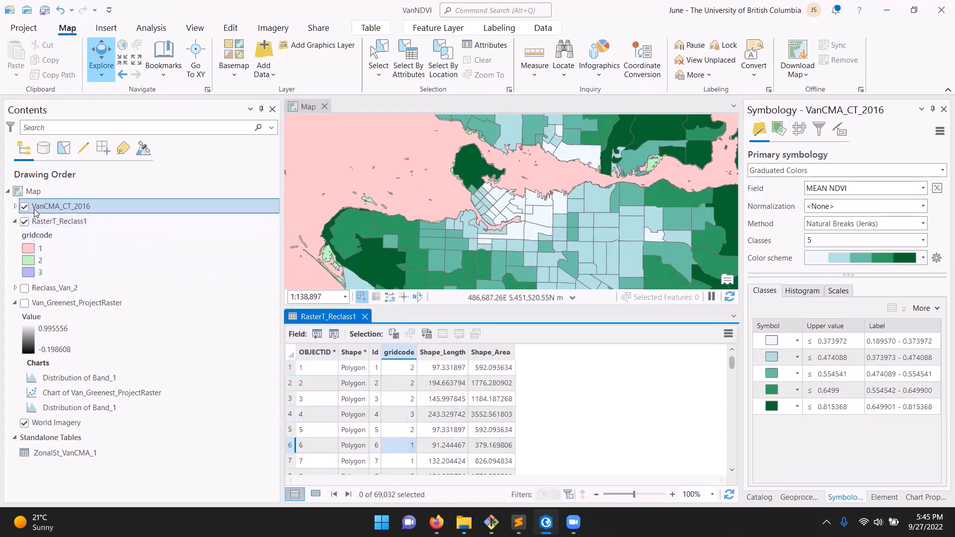
{"action": "left_click", "coordinate": [81, 222]}
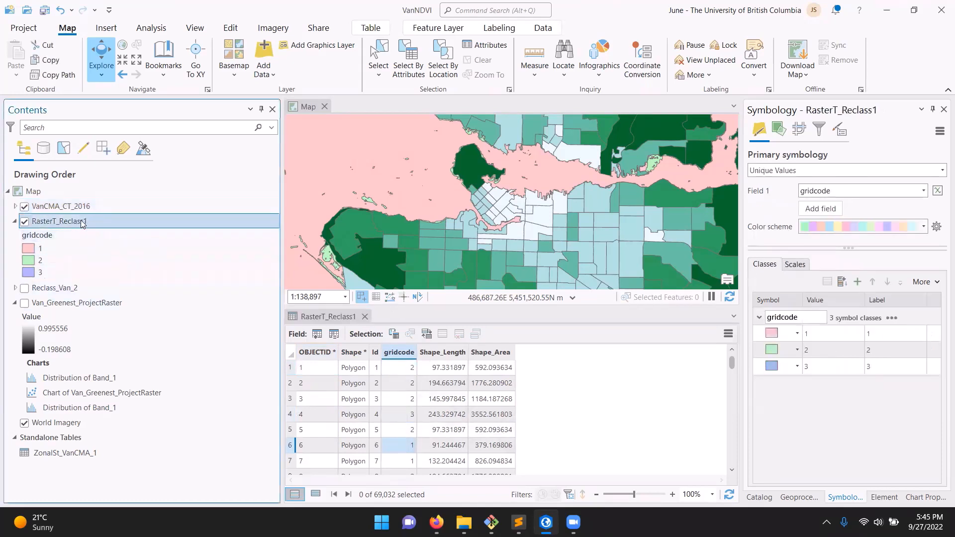
{"action": "right_click", "coordinate": [84, 223]}
{"action": "left_click", "coordinate": [140, 130]}
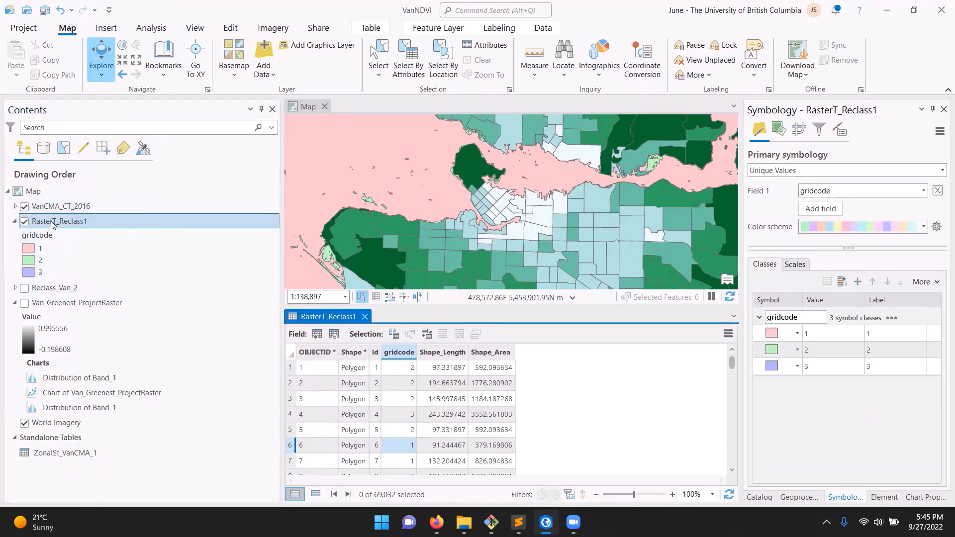
Open the VanCMA_CT_2016 attribute table, look through its census tract fields, and close it
{"action": "left_click", "coordinate": [16, 206]}
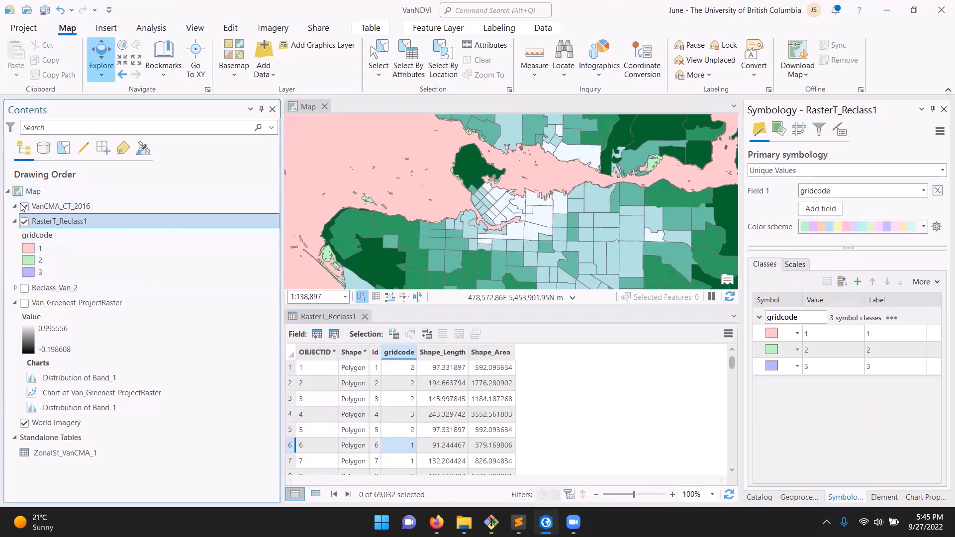
{"action": "right_click", "coordinate": [40, 206]}
{"action": "key", "text": "Escape"}
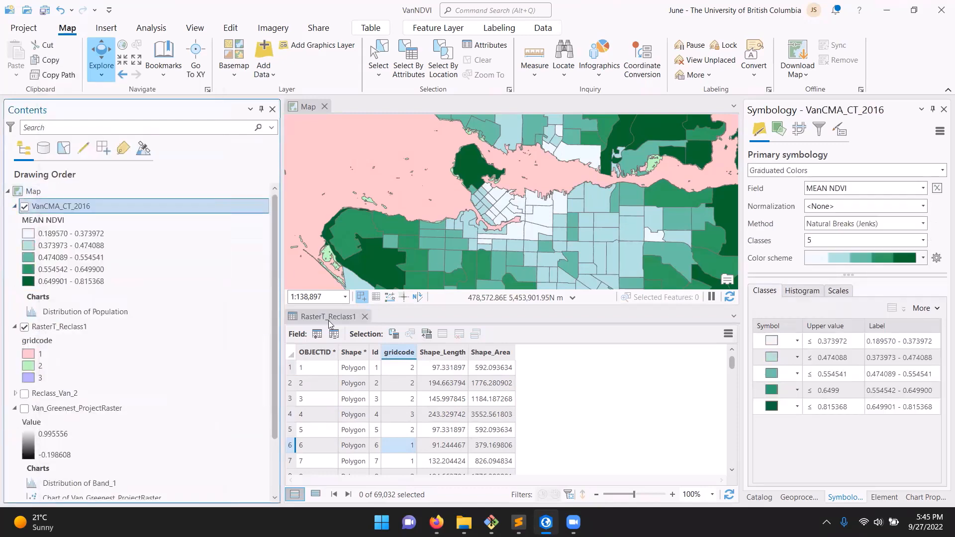
{"action": "left_click_drag", "start_coordinate": [363, 477], "coordinate": [491, 462]}
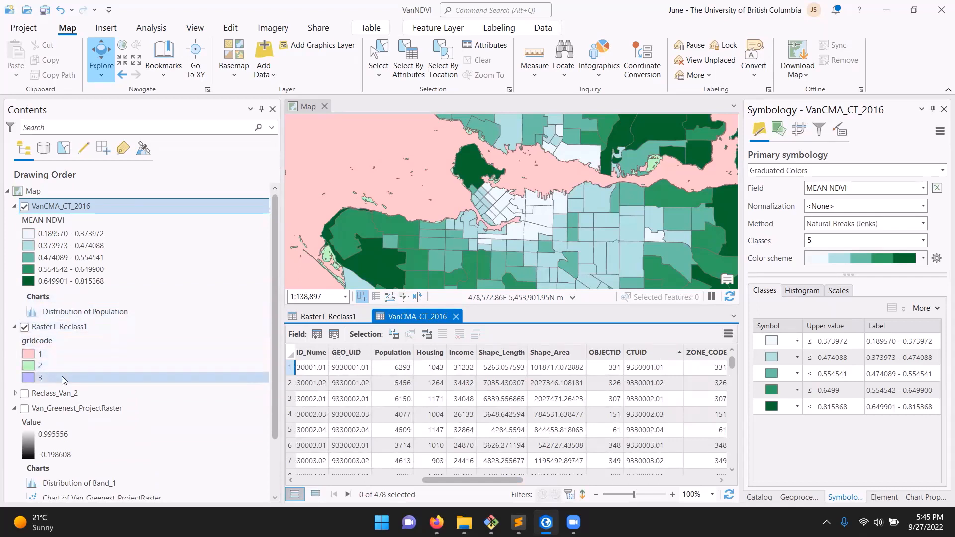
{"action": "left_click", "coordinate": [456, 317]}
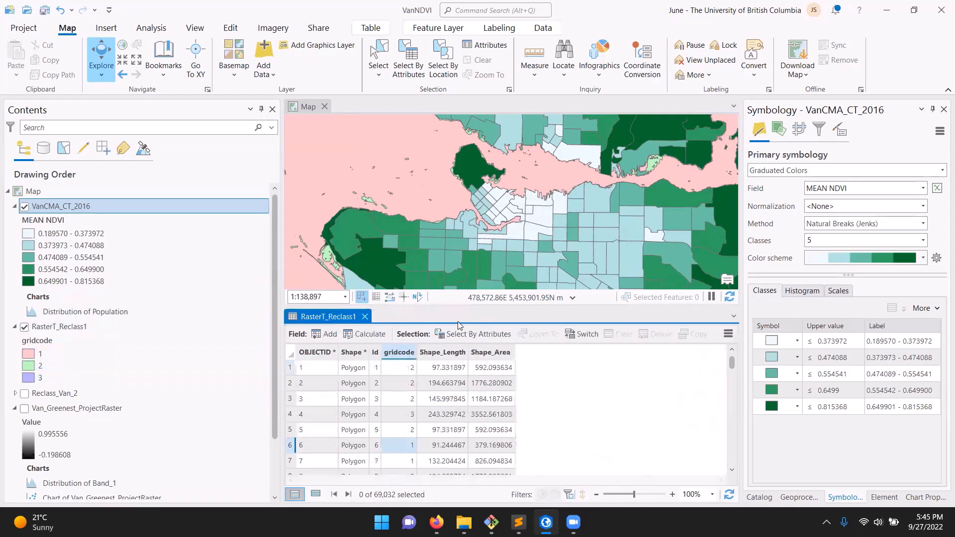
Search the geoprocessing tools for intersect and open the Intersect analysis tool
{"action": "left_click", "coordinate": [759, 497]}
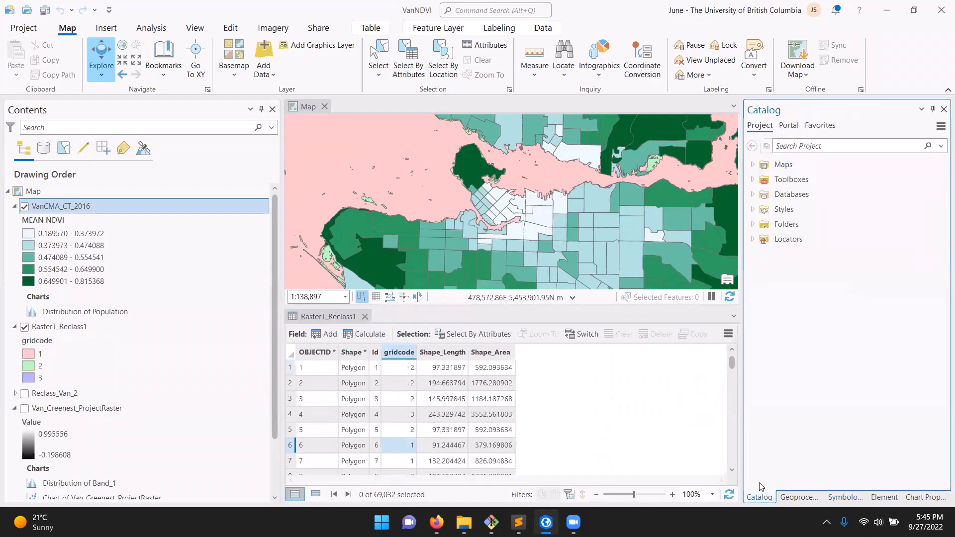
{"action": "left_click", "coordinate": [799, 497]}
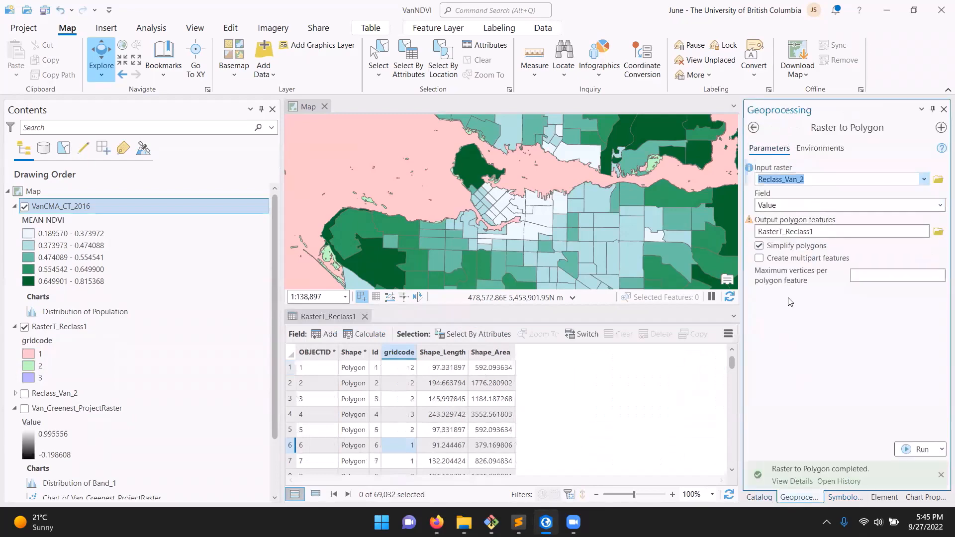
{"action": "left_click", "coordinate": [753, 128]}
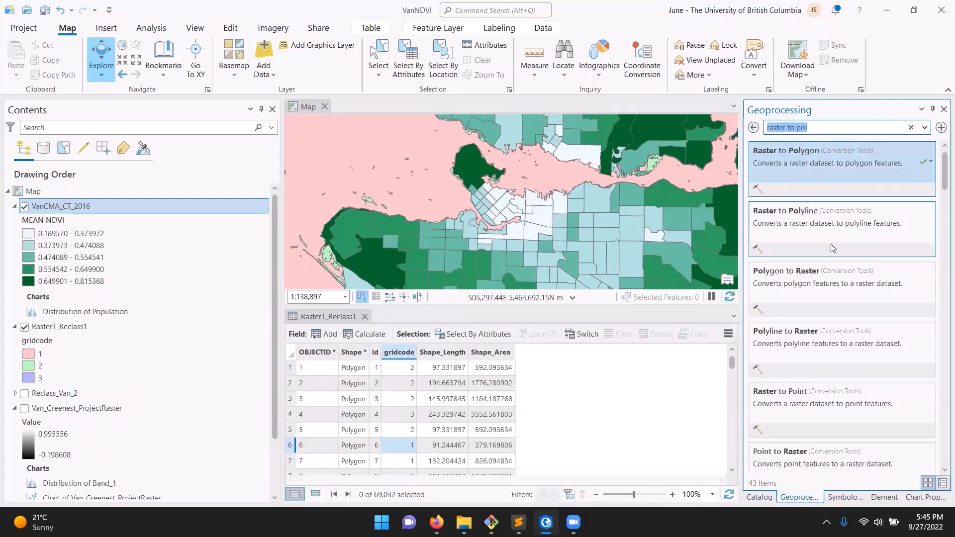
{"action": "type", "text": "intersect is"}
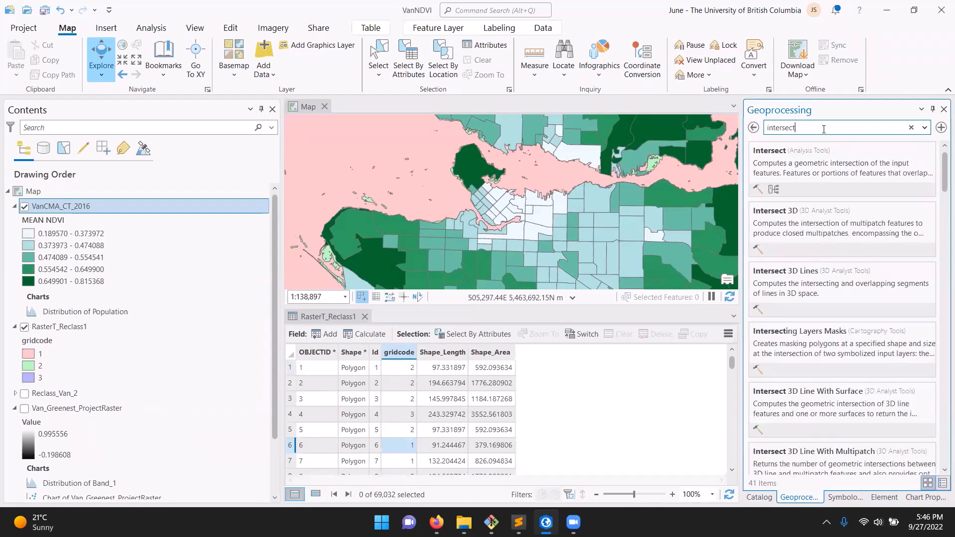
{"action": "left_click", "coordinate": [833, 170]}
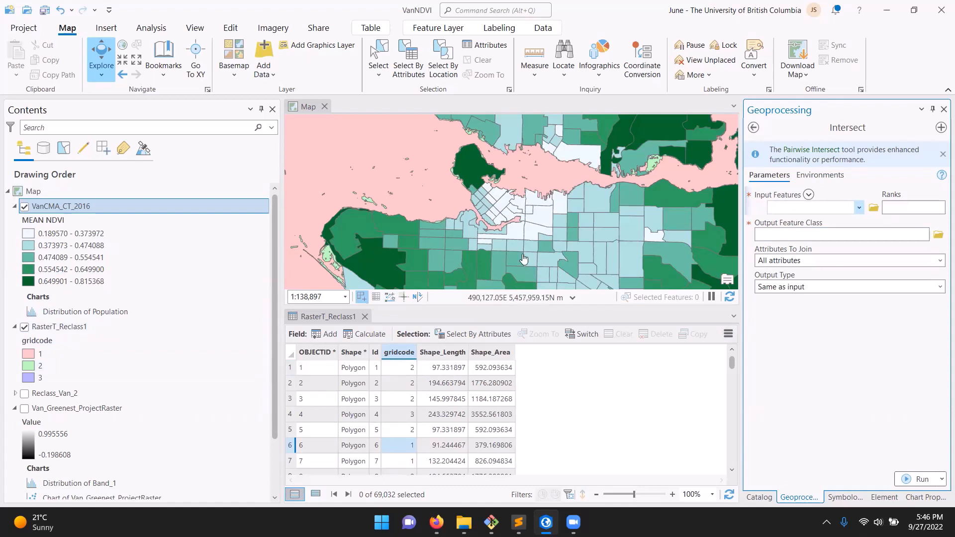
Intersect VanCMA_CT_2016 with RasterT_Reclass1, keeping all attributes and naming the output VanCMA_CT_2016_Intersect
{"action": "left_click", "coordinate": [858, 208]}
{"action": "left_click", "coordinate": [841, 218]}
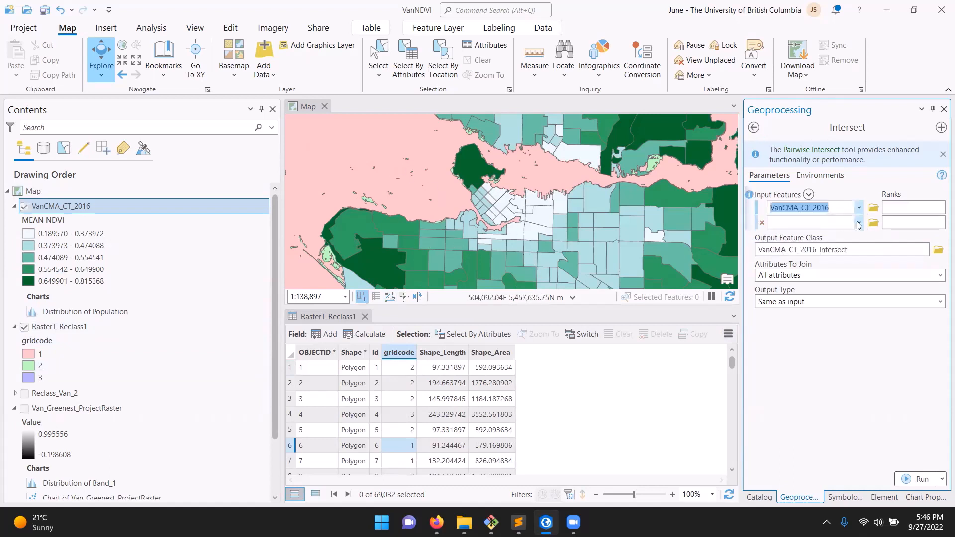
{"action": "left_click", "coordinate": [858, 222]}
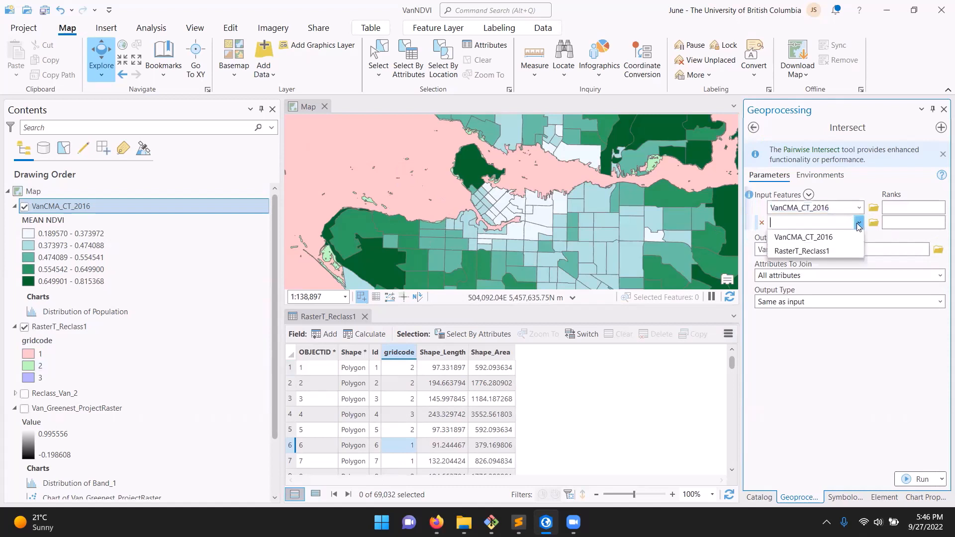
{"action": "left_click", "coordinate": [831, 251]}
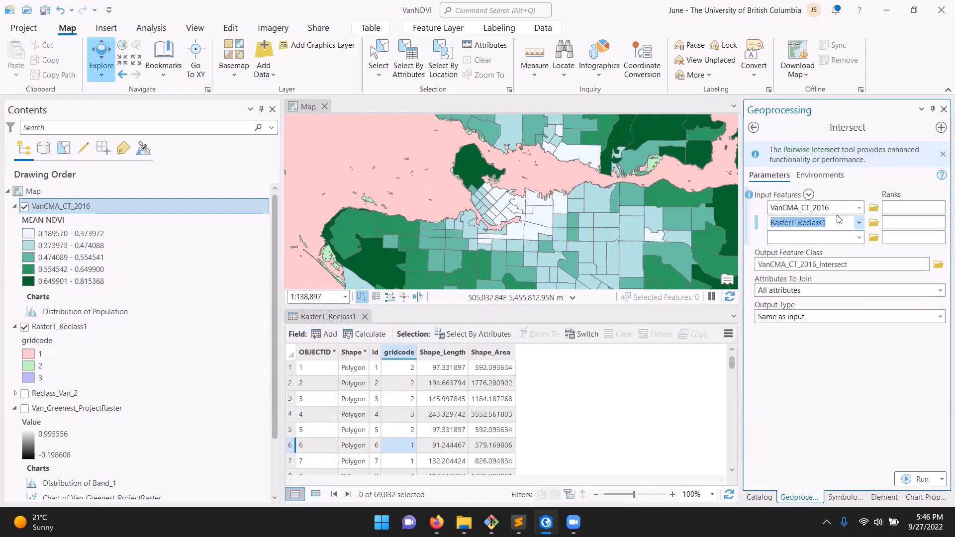
{"action": "left_click", "coordinate": [863, 267]}
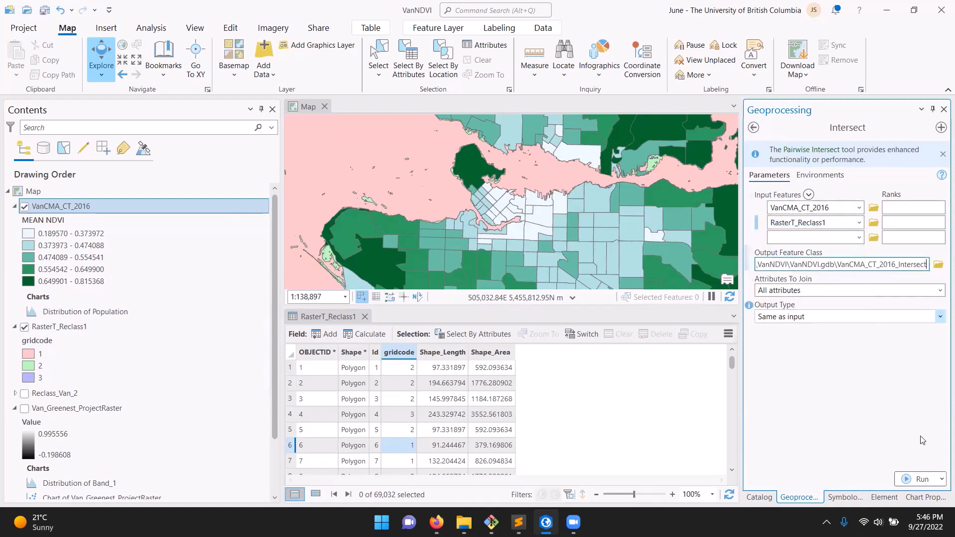
{"action": "left_click", "coordinate": [911, 479]}
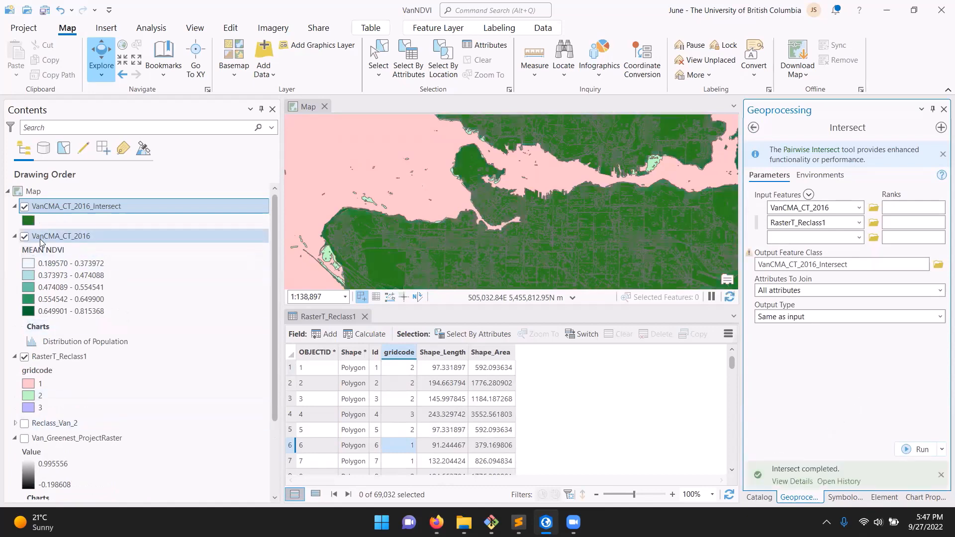
Hide the VanCMA_CT_2016 and RasterT_Reclass1 layers, collapse their legends and that of Van_Greenest_ProjectRaster, and enlarge the map view
{"action": "left_click", "coordinate": [25, 237]}
{"action": "left_click", "coordinate": [24, 357]}
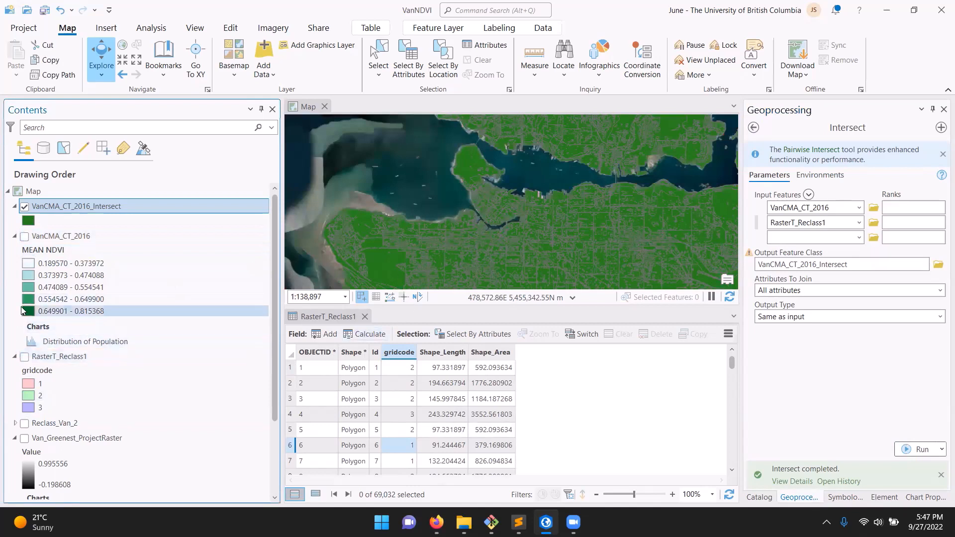
{"action": "left_click", "coordinate": [14, 357]}
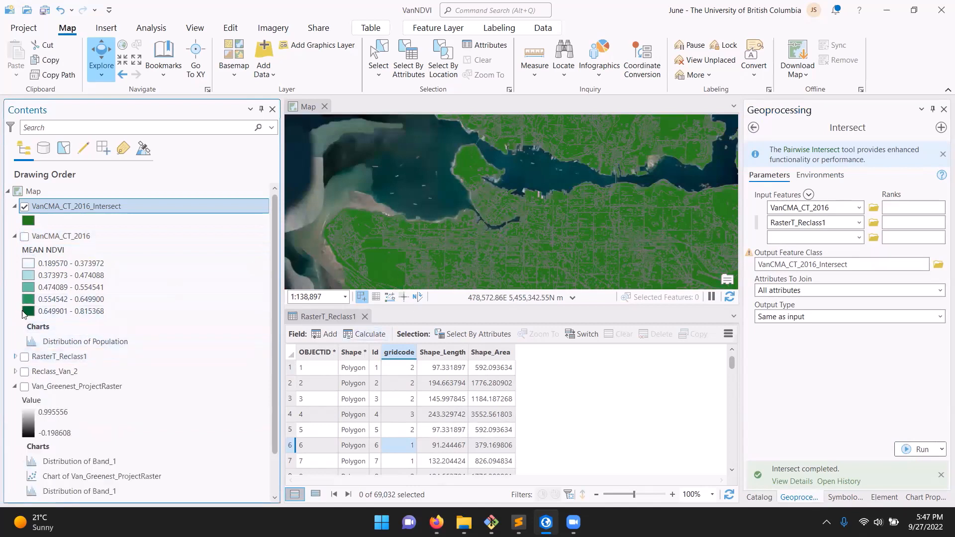
{"action": "left_click", "coordinate": [14, 237]}
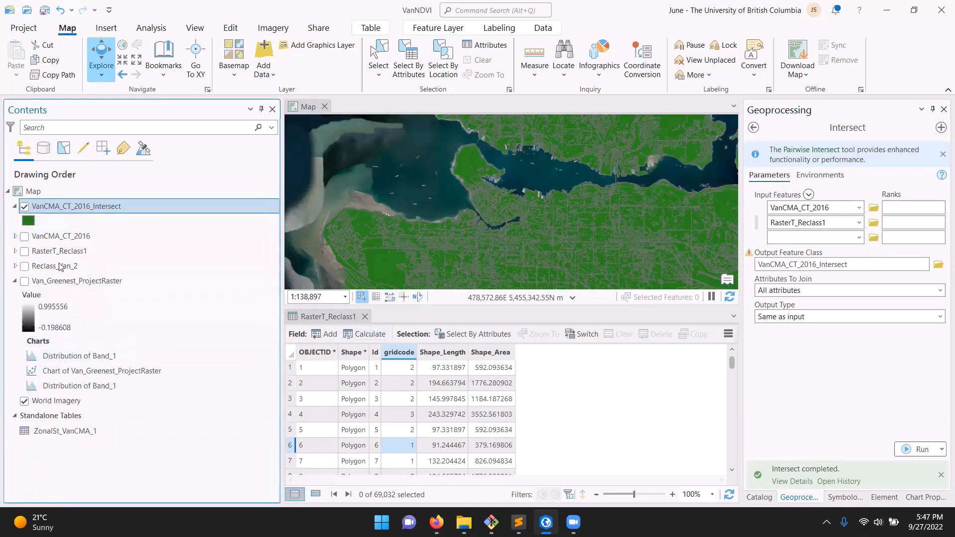
{"action": "left_click", "coordinate": [15, 281]}
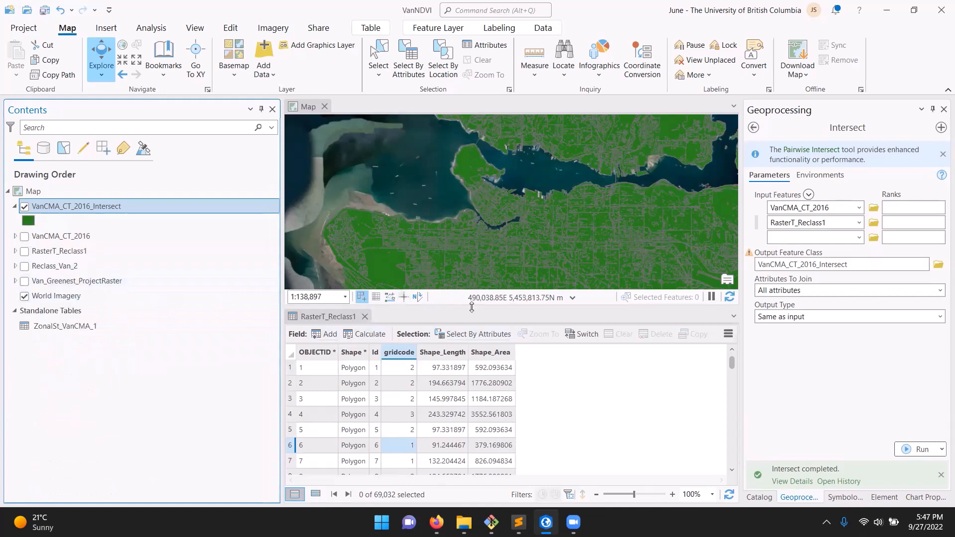
{"action": "left_click_drag", "start_coordinate": [453, 306], "coordinate": [447, 429]}
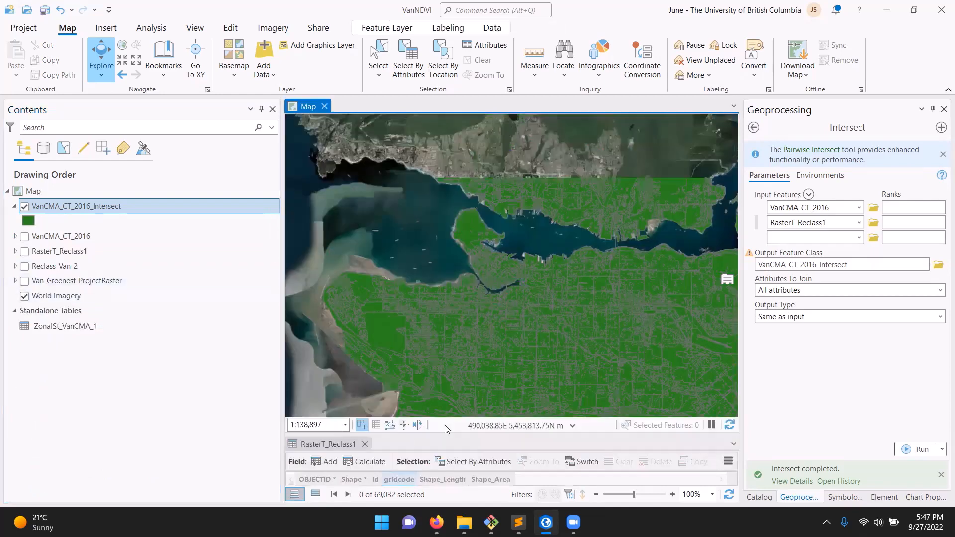
{"action": "left_click", "coordinate": [24, 236]}
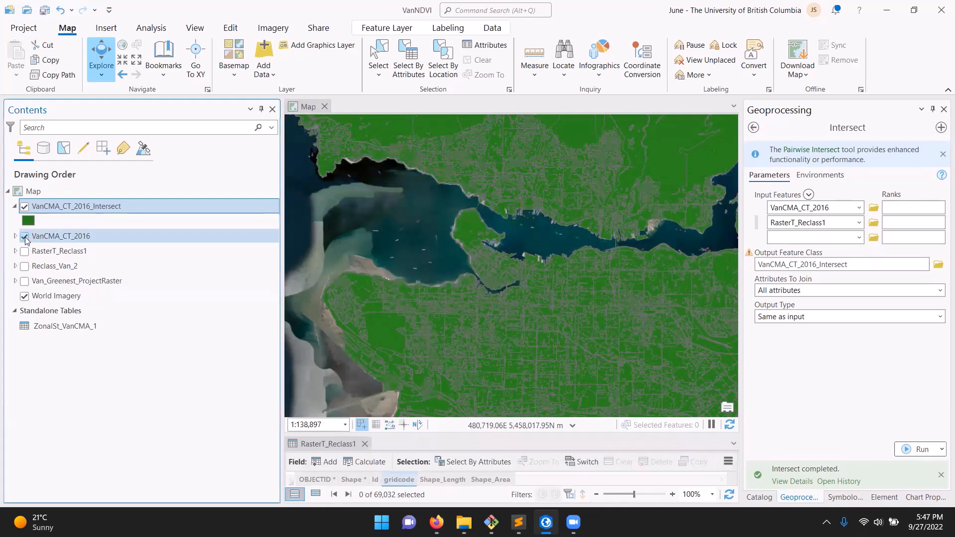
Open the VanCMA_CT_2016_Intersect attribute table and examine its joined fields, including the gridcode column
{"action": "right_click", "coordinate": [50, 207]}
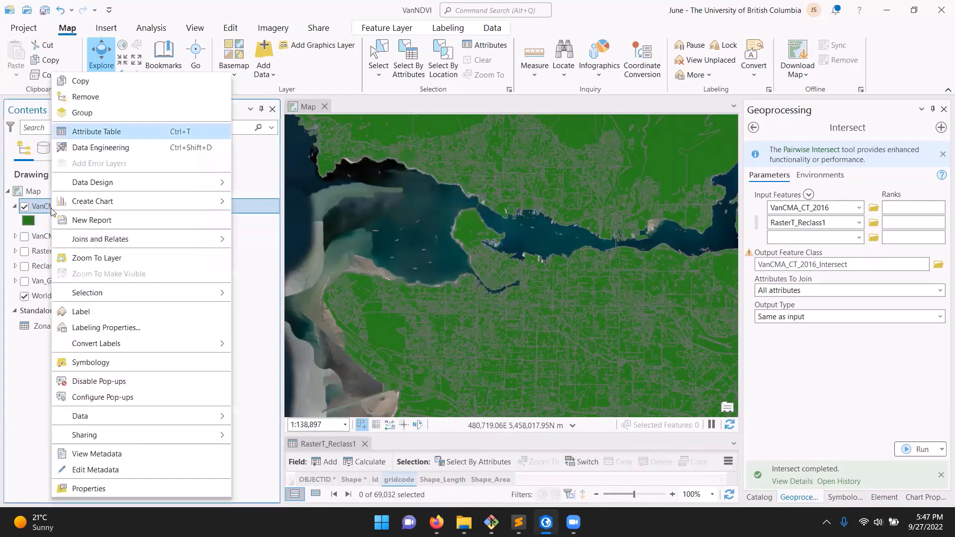
{"action": "left_click", "coordinate": [127, 135]}
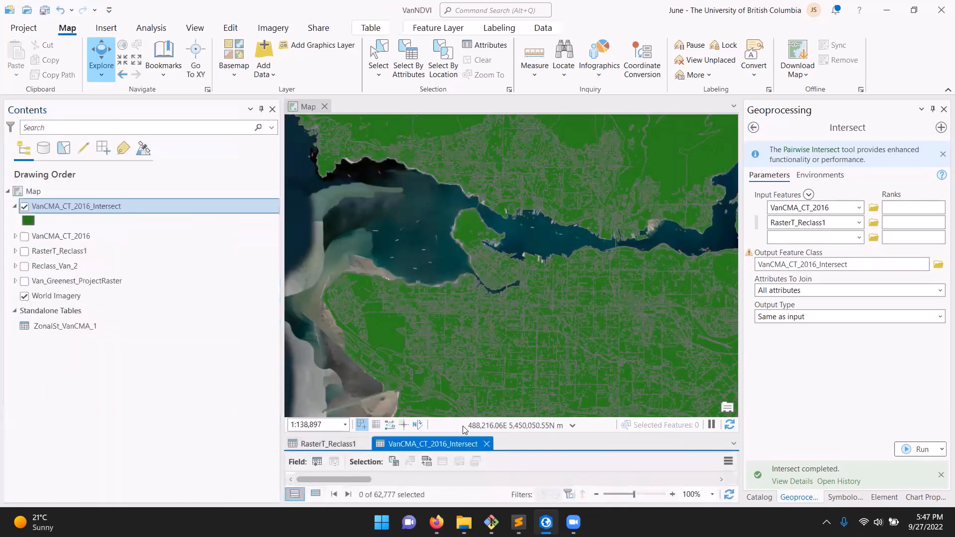
{"action": "left_click_drag", "start_coordinate": [450, 435], "coordinate": [452, 307]}
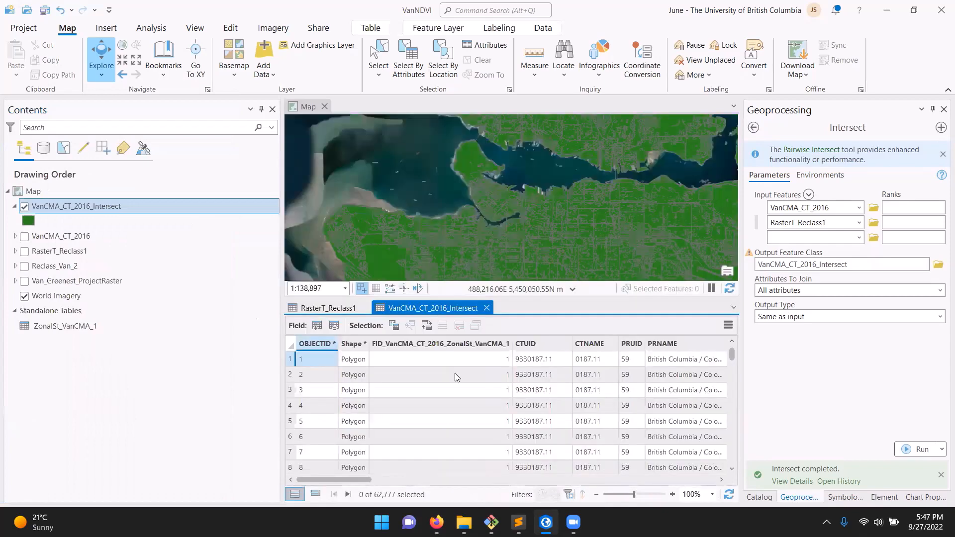
{"action": "left_click_drag", "start_coordinate": [353, 477], "coordinate": [661, 499]}
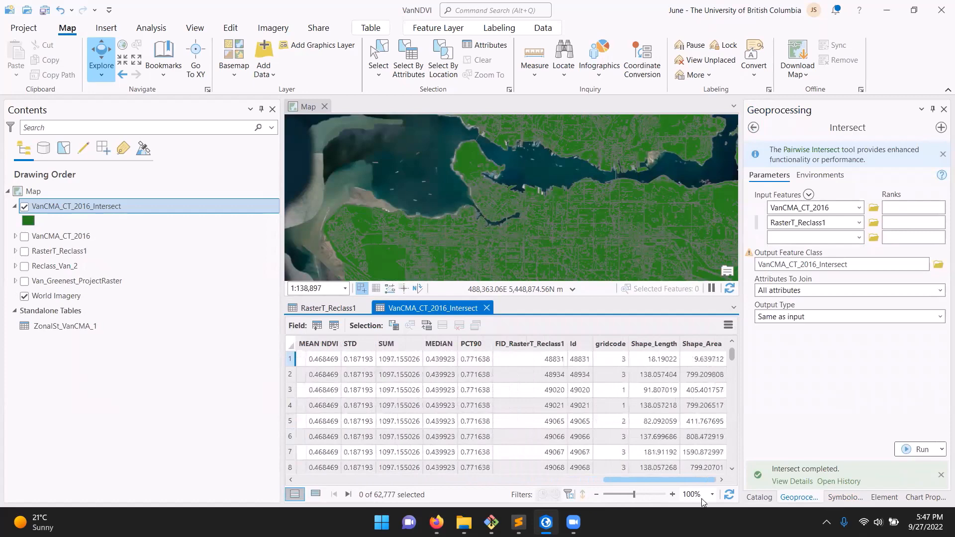
{"action": "left_click", "coordinate": [609, 344]}
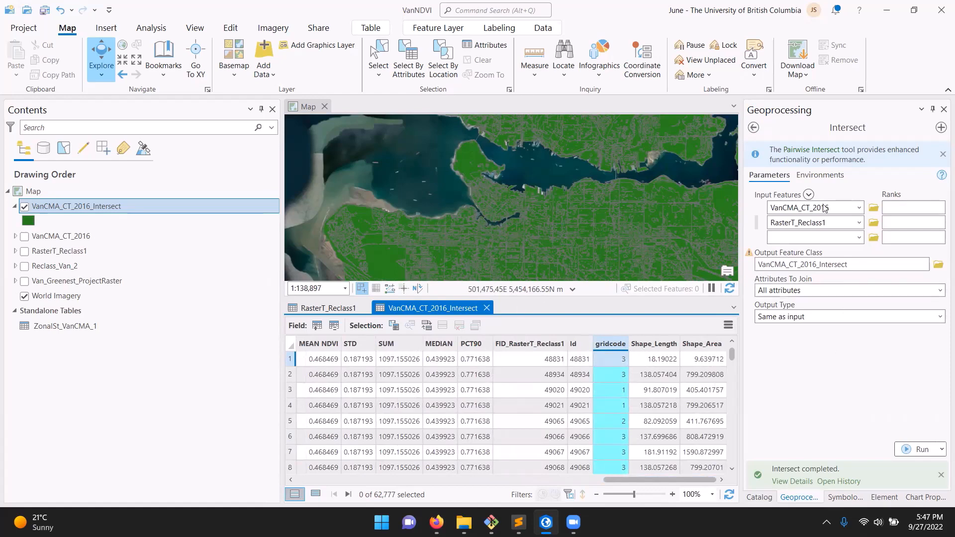
Symbolize the VanCMA_CT_2016_Intersect layer with unique values based on the gridcode field
{"action": "right_click", "coordinate": [82, 206]}
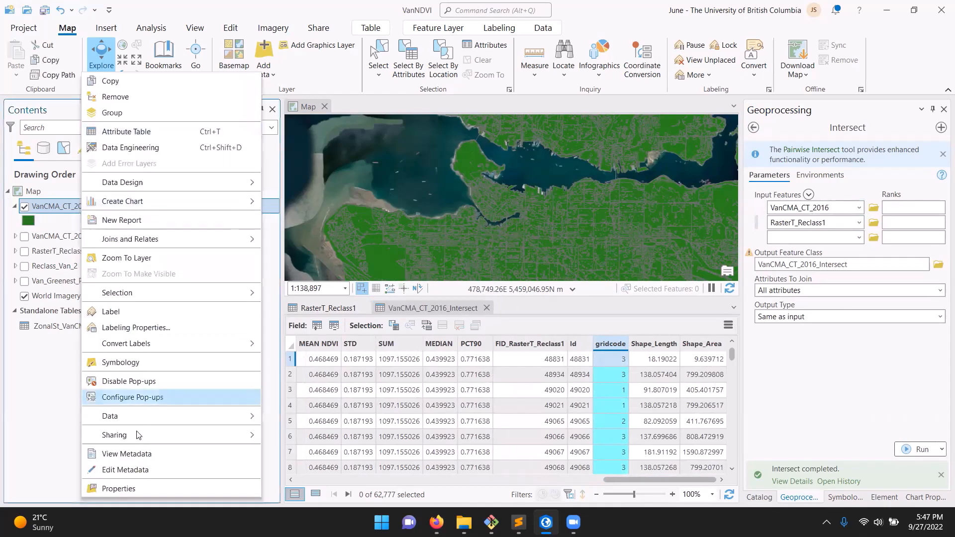
{"action": "left_click", "coordinate": [146, 362]}
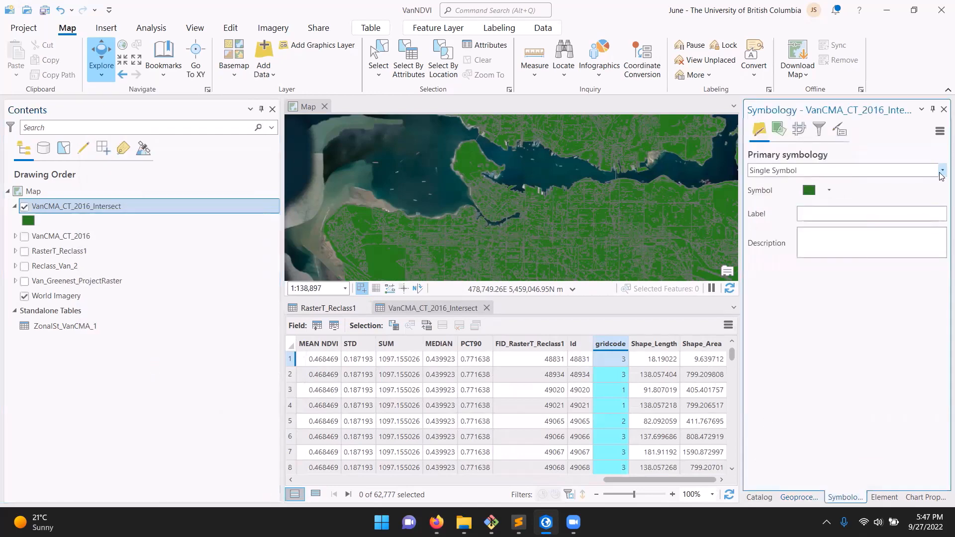
{"action": "left_click", "coordinate": [941, 171]}
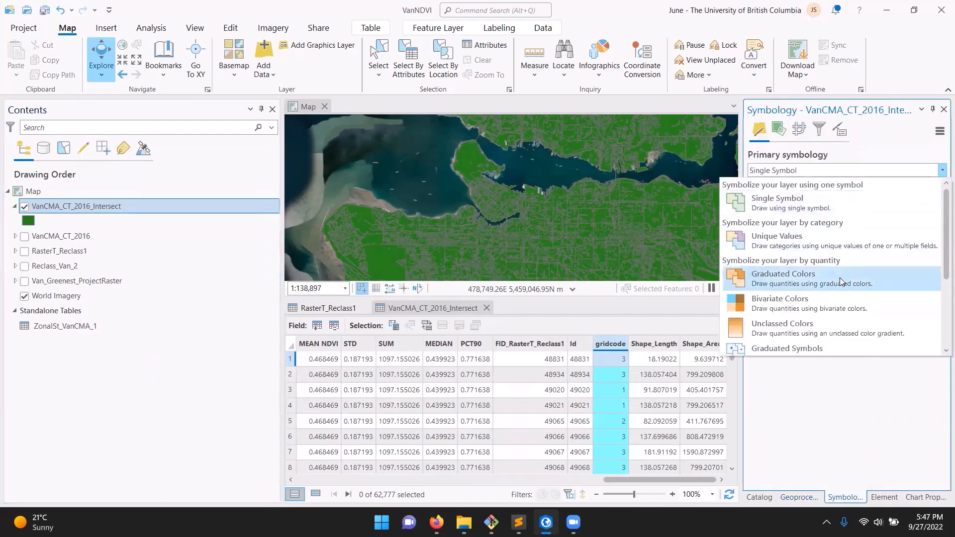
{"action": "left_click", "coordinate": [845, 236]}
{"action": "left_click", "coordinate": [897, 192]}
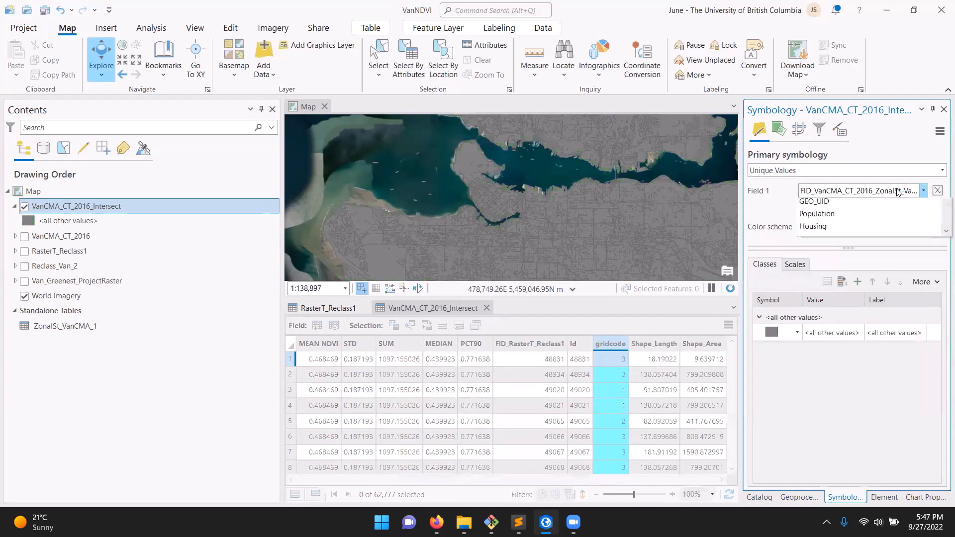
{"action": "scroll", "coordinate": [847, 348], "scroll_direction": "down", "scroll_amount": 5}
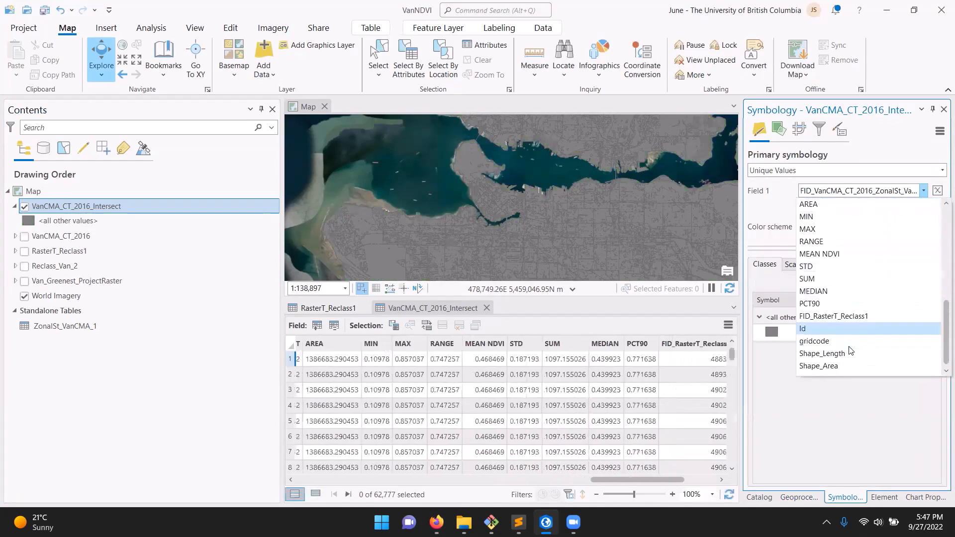
{"action": "left_click", "coordinate": [814, 341]}
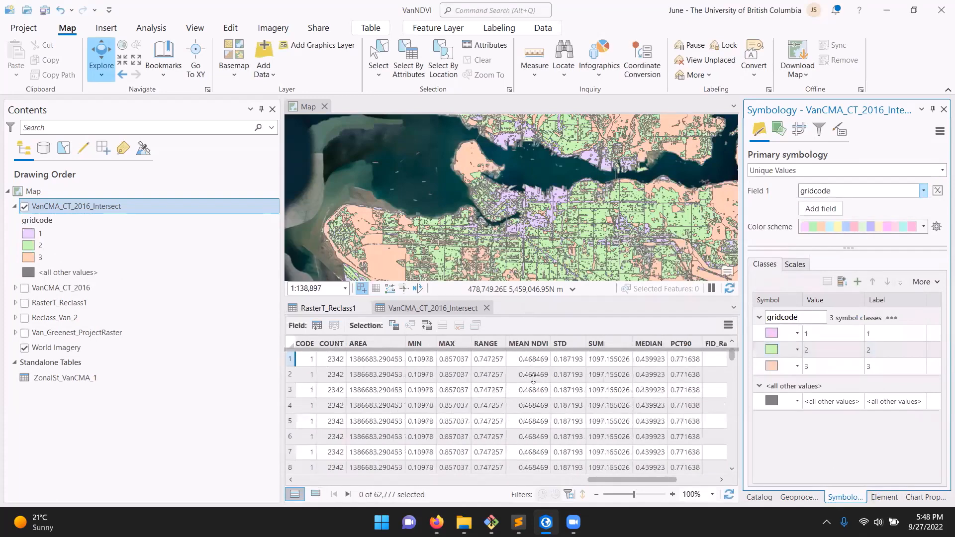
Enlarge the map view and remove the <all other values> class from the intersect layer's symbology
{"action": "left_click_drag", "start_coordinate": [512, 296], "coordinate": [512, 377]}
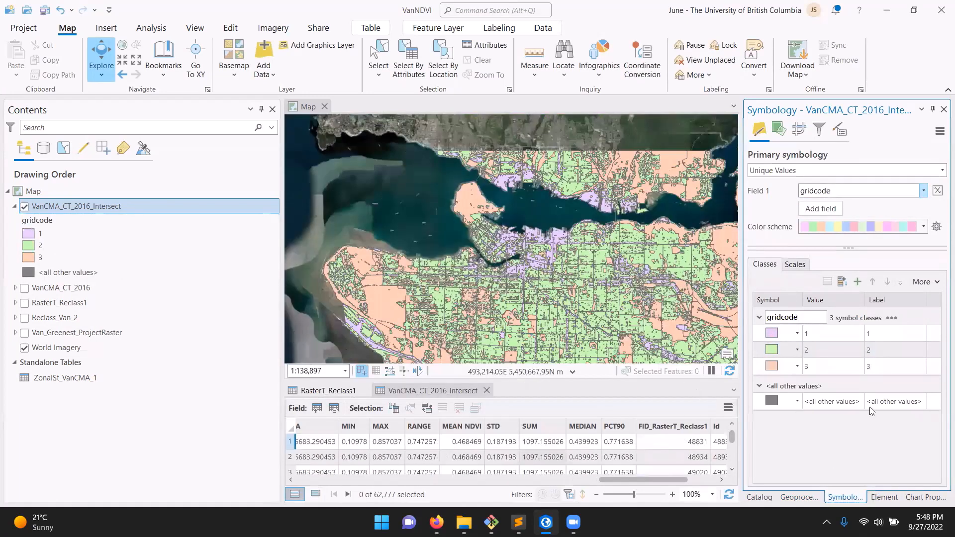
{"action": "right_click", "coordinate": [832, 400]}
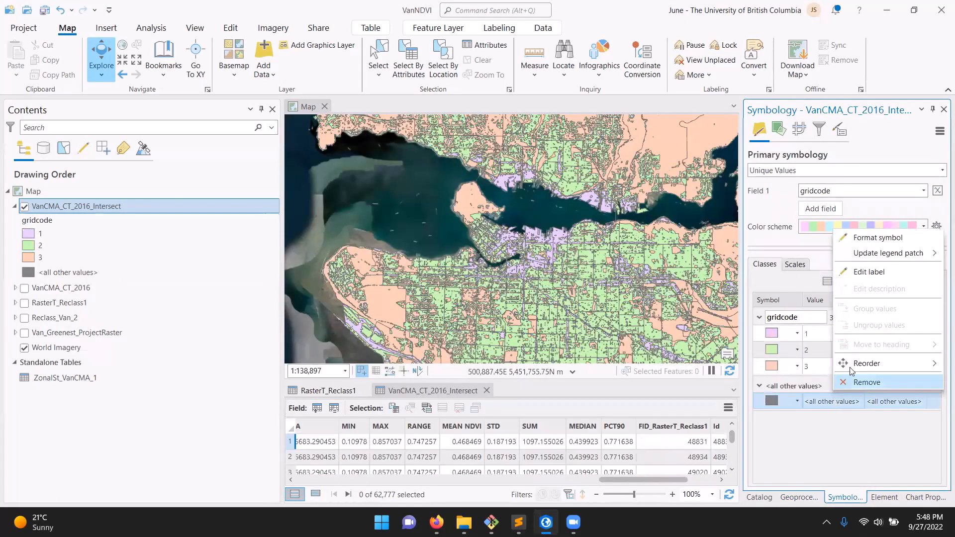
{"action": "left_click", "coordinate": [860, 382]}
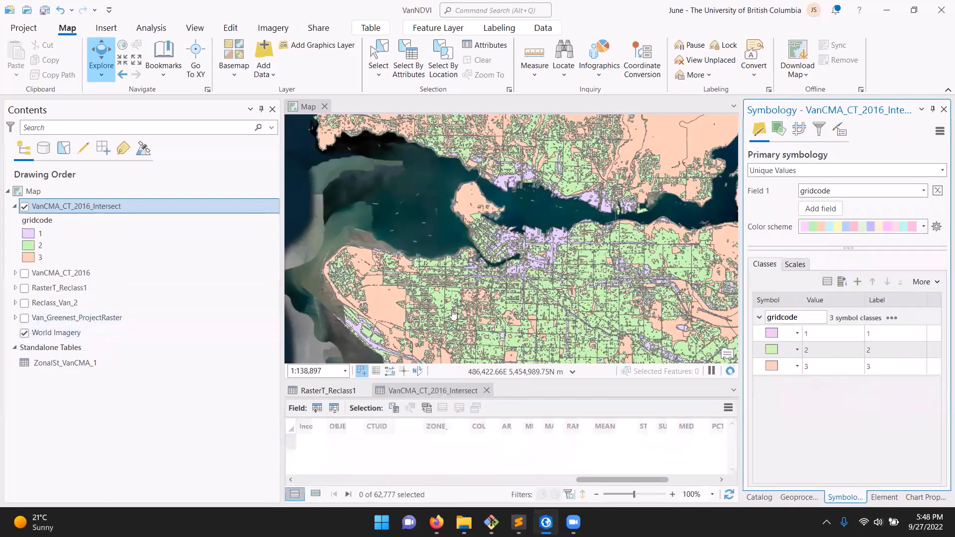
Show the VanCMA_CT_2016 layer with its legend expanded and compare it with the intersect layer by toggling the latter's visibility
{"action": "left_click_drag", "start_coordinate": [452, 313], "coordinate": [456, 278]}
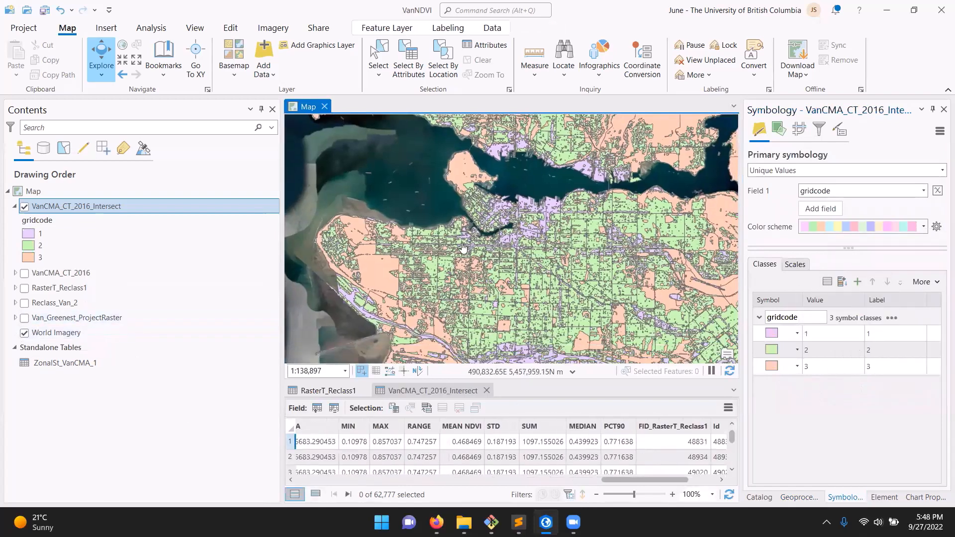
{"action": "left_click", "coordinate": [25, 273]}
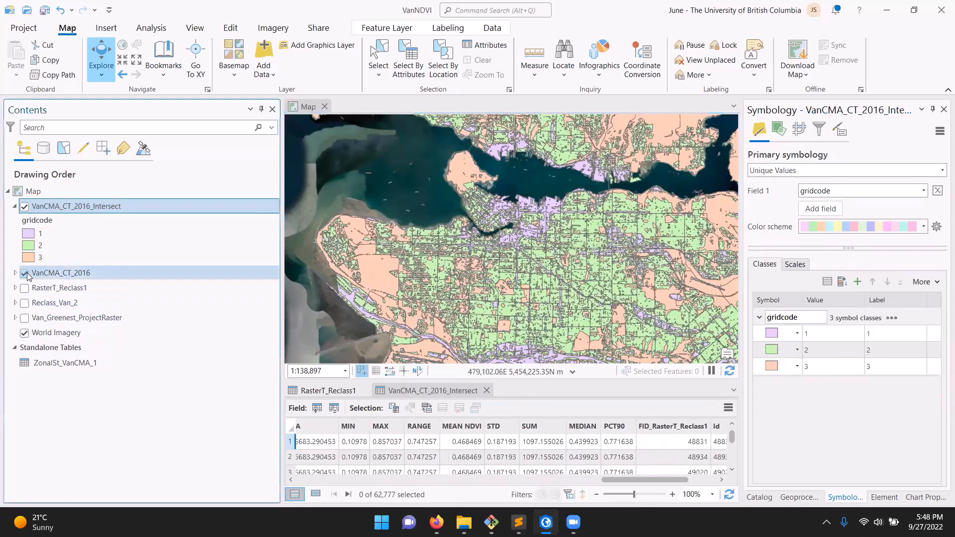
{"action": "left_click", "coordinate": [15, 273]}
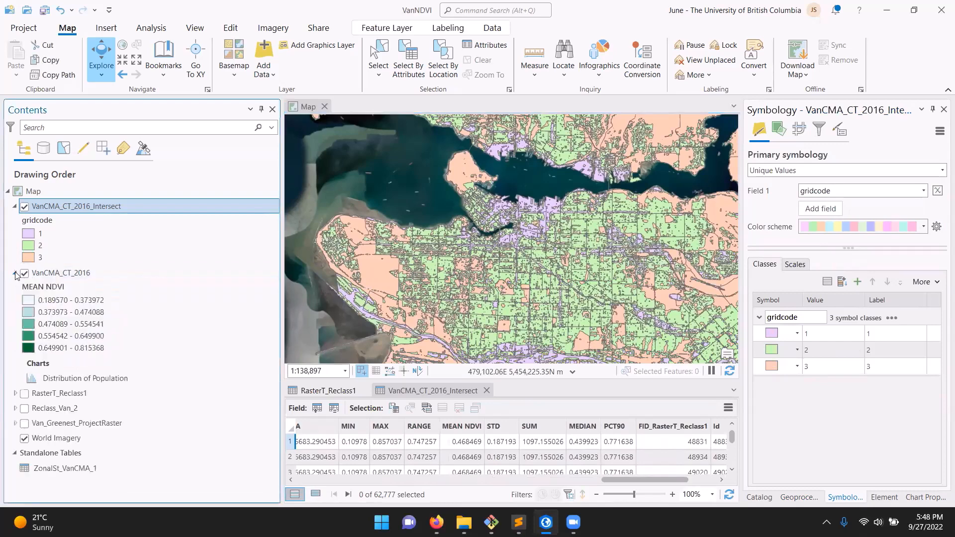
{"action": "left_click", "coordinate": [24, 207]}
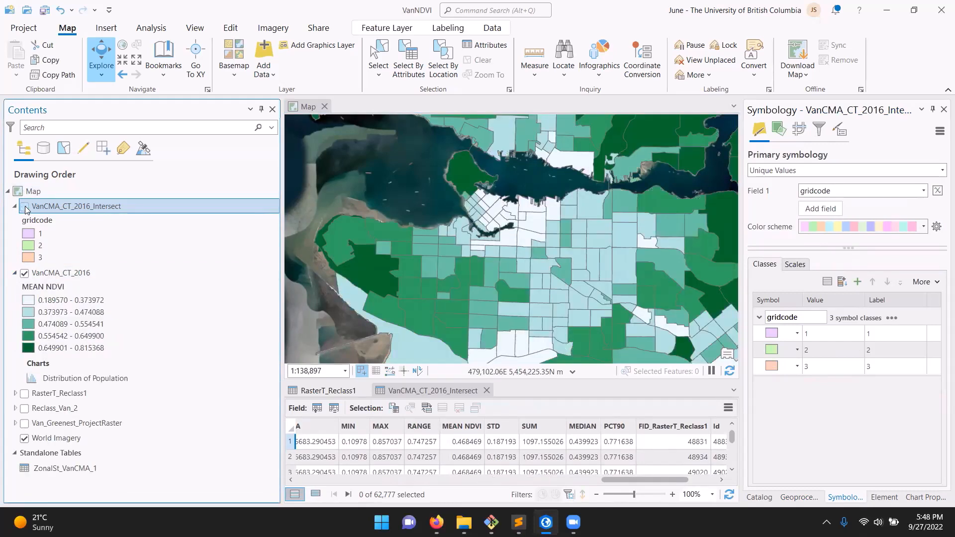
{"action": "left_click", "coordinate": [24, 207]}
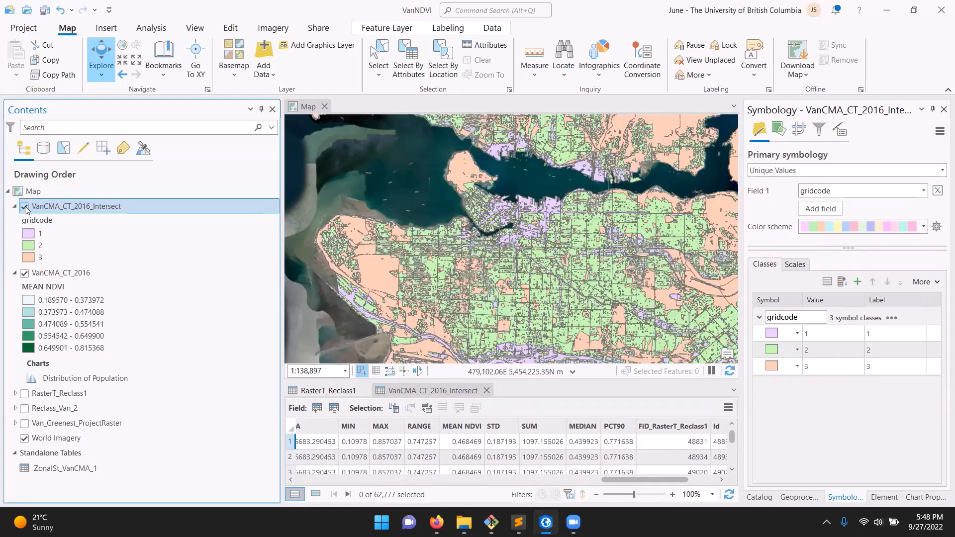
Inspect census tract 0050.03 on the map, first in VanCMA_CT_2016 and again as an intersected polygon in VanCMA_CT_2016_Intersect
{"action": "scroll", "coordinate": [529, 239], "scroll_direction": "up", "scroll_amount": 1}
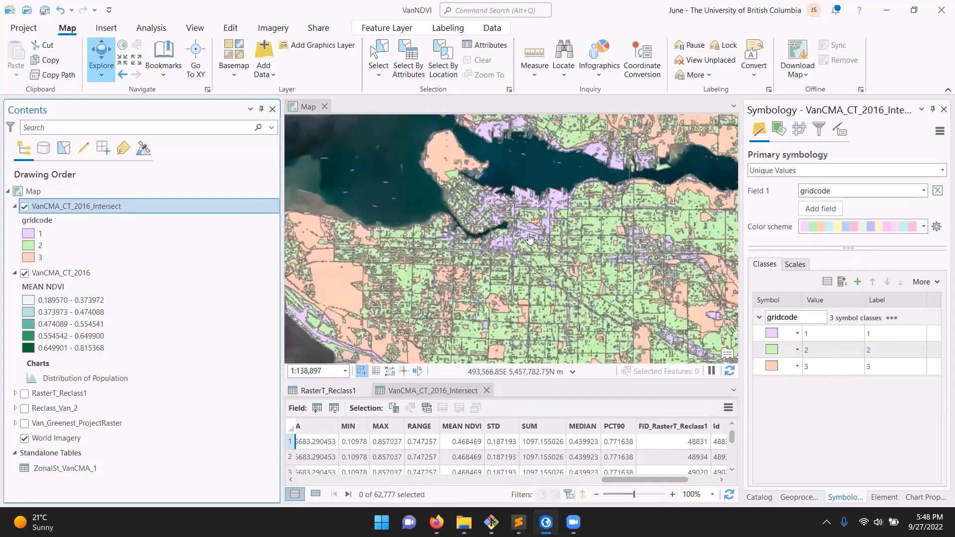
{"action": "scroll", "coordinate": [521, 256], "scroll_direction": "up", "scroll_amount": 2}
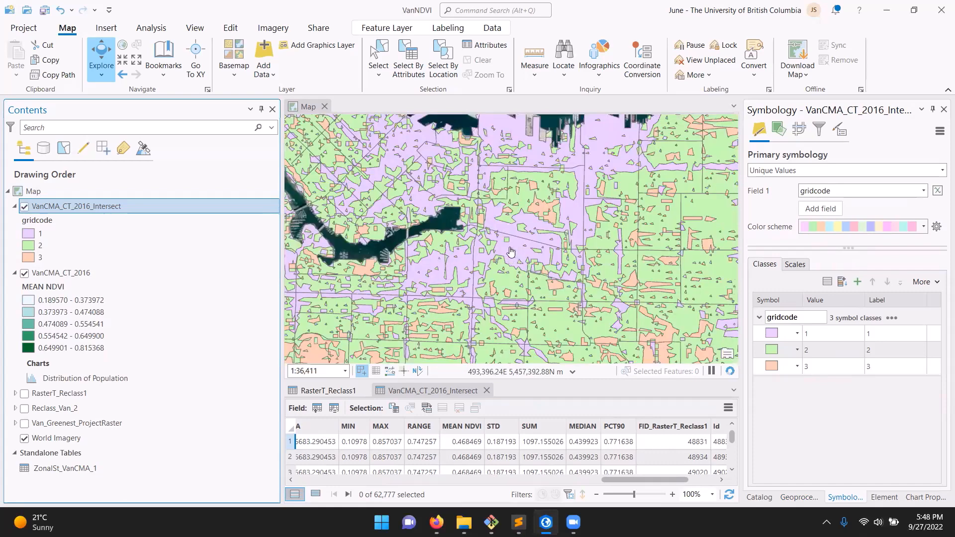
{"action": "left_click", "coordinate": [24, 207]}
{"action": "left_click", "coordinate": [27, 209]}
{"action": "left_click", "coordinate": [517, 264]}
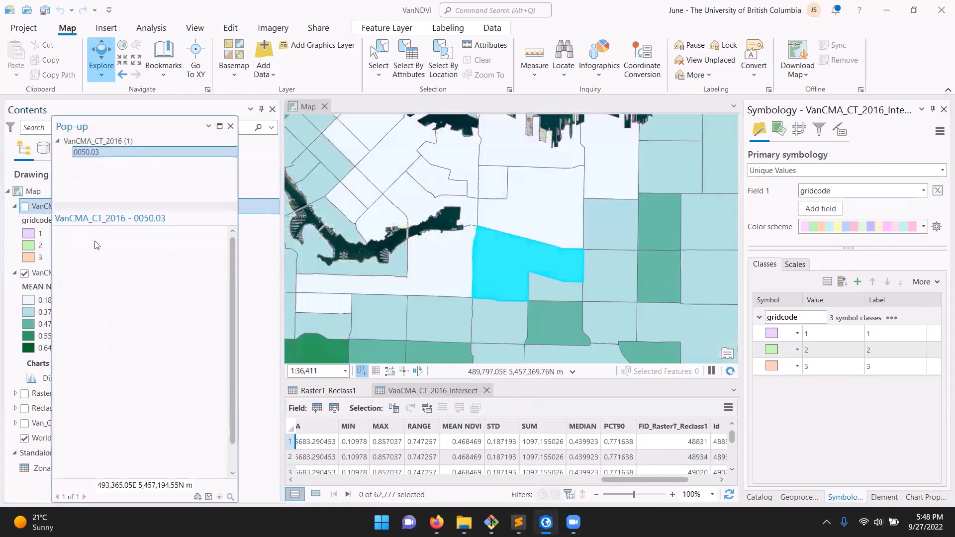
{"action": "left_click", "coordinate": [230, 126]}
{"action": "left_click", "coordinate": [24, 206]}
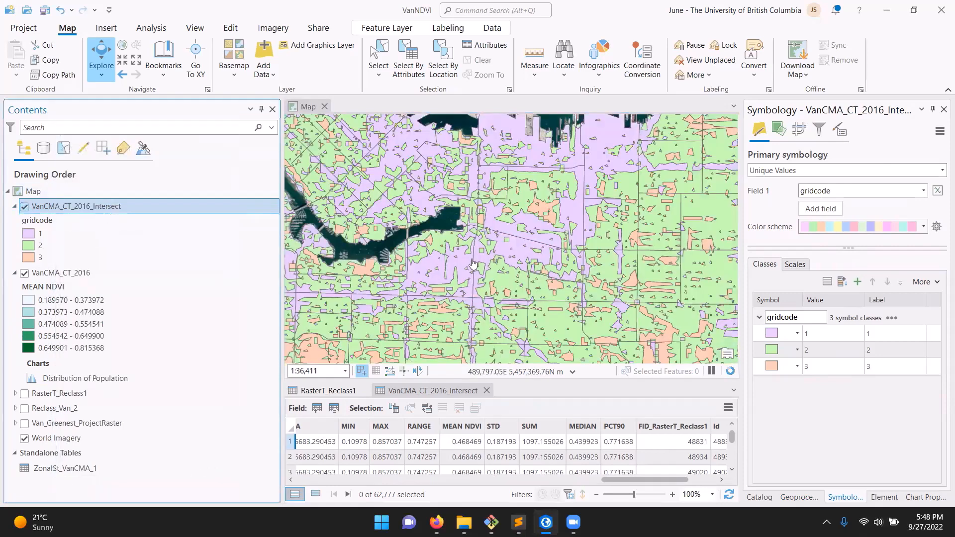
{"action": "left_click", "coordinate": [506, 287]}
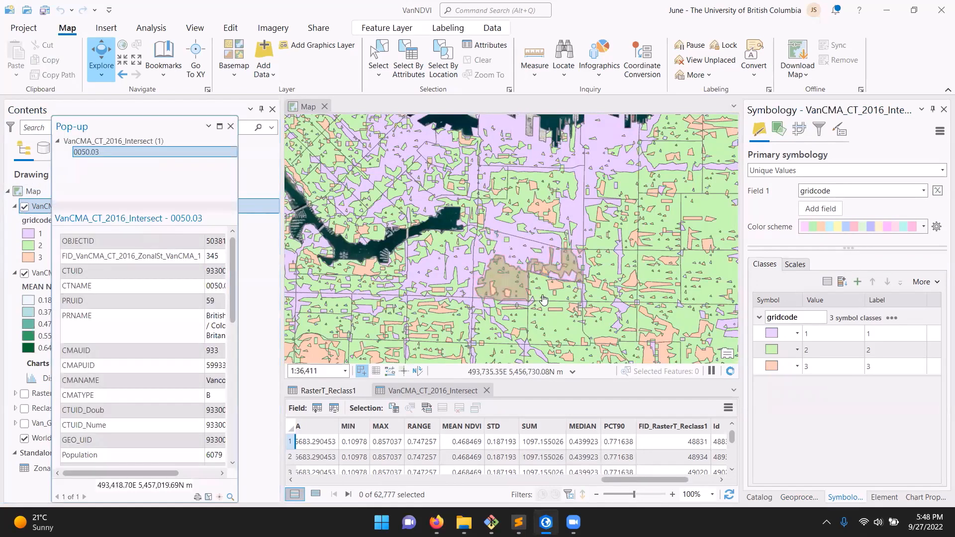
Inspect the adjoining gridcode 2 polygons of VanCMA_CT_2016_Intersect in tracts 0050.04 and 0050.03 on either side of their shared boundary, closing the pop-up when done
{"action": "scroll", "coordinate": [532, 293], "scroll_direction": "up", "scroll_amount": 4}
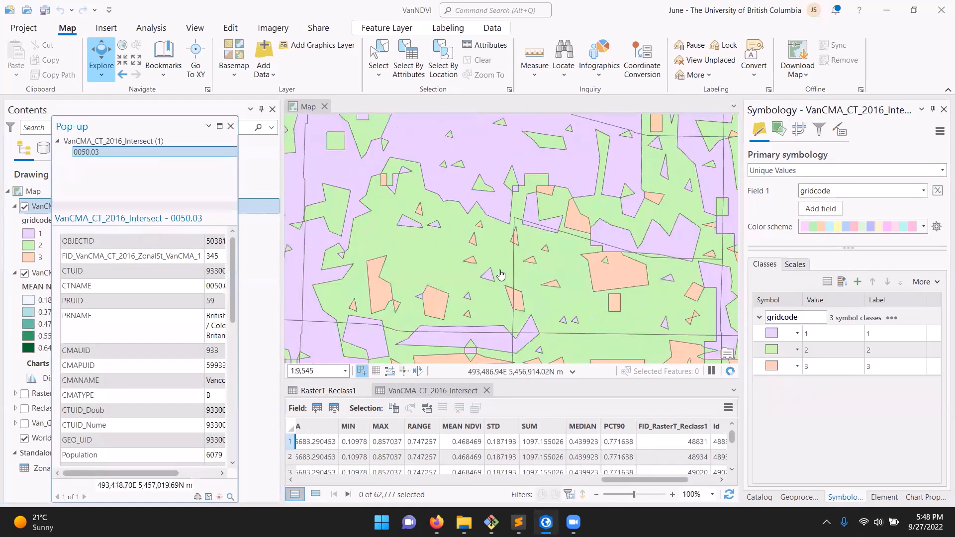
{"action": "left_click", "coordinate": [519, 275]}
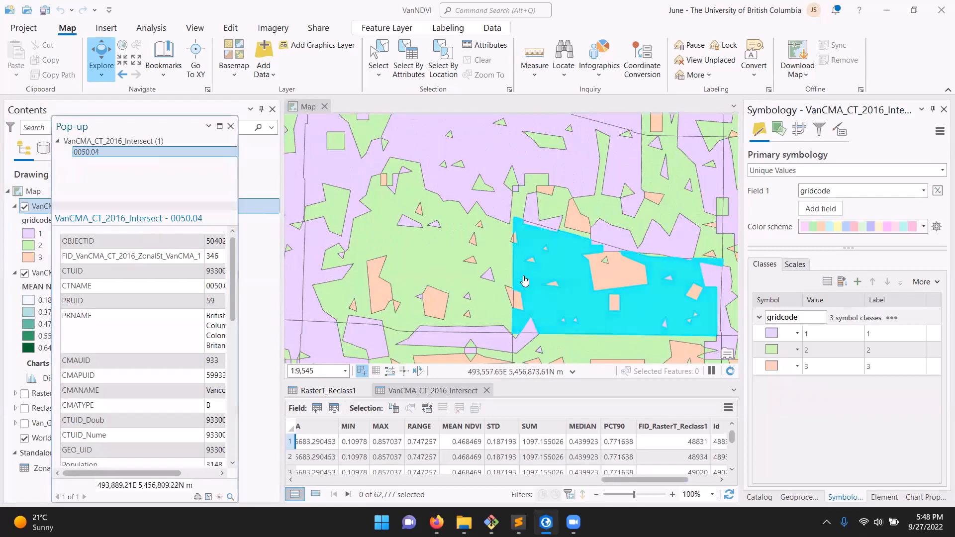
{"action": "left_click", "coordinate": [507, 276]}
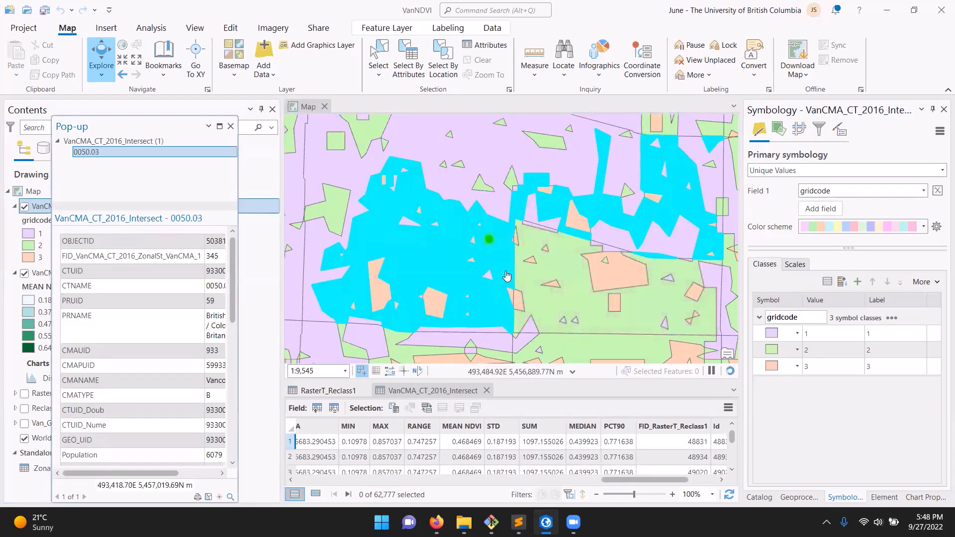
{"action": "left_click", "coordinate": [230, 127]}
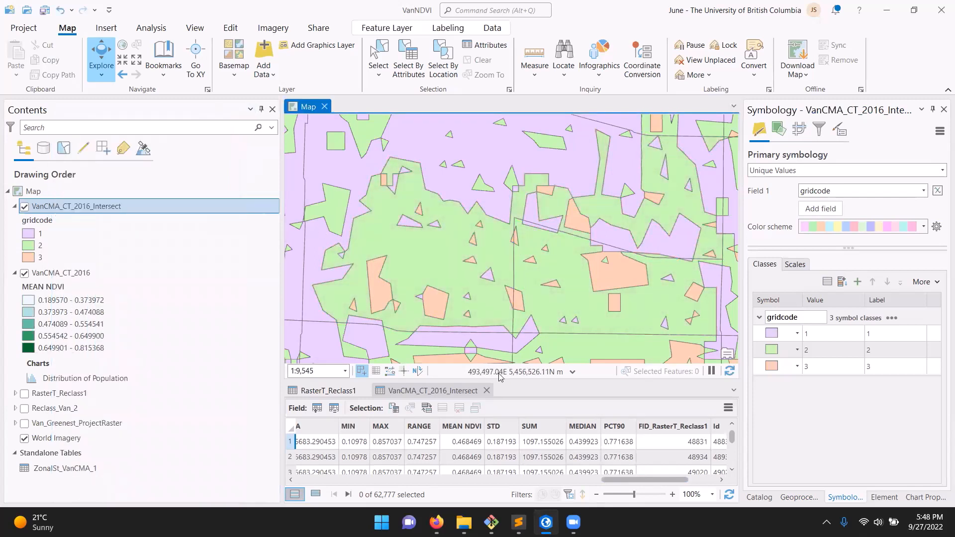
Enlarge the VanCMA_CT_2016_Intersect attribute table to show more records and show a wider area of surrounding tracts on the map
{"action": "left_click_drag", "start_coordinate": [508, 381], "coordinate": [544, 360]}
{"action": "scroll", "coordinate": [507, 259], "scroll_direction": "down", "scroll_amount": 2}
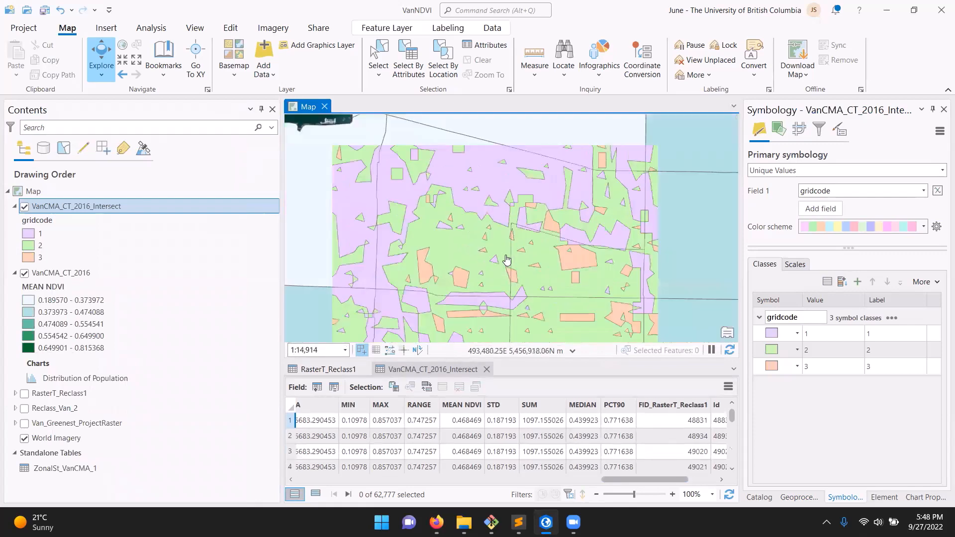
{"action": "scroll", "coordinate": [507, 262], "scroll_direction": "down", "scroll_amount": 2}
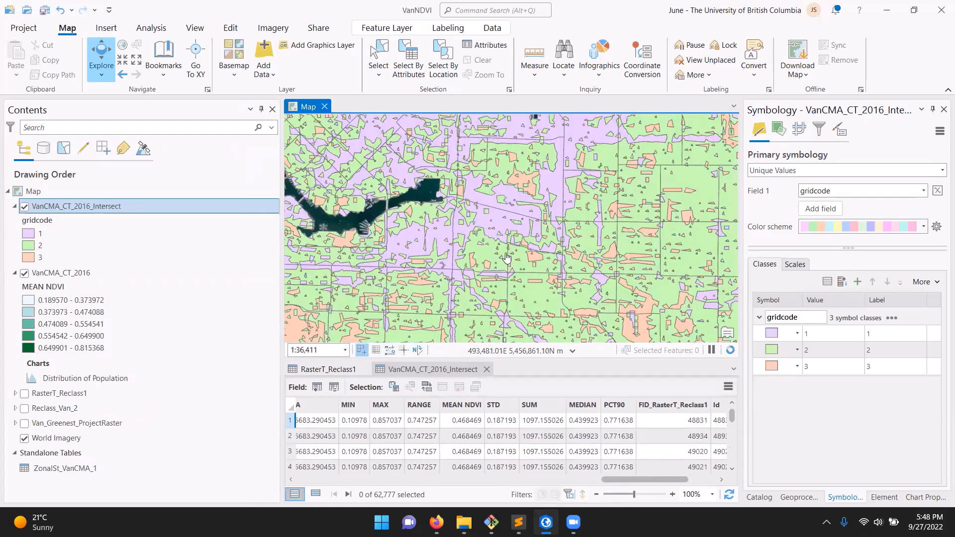